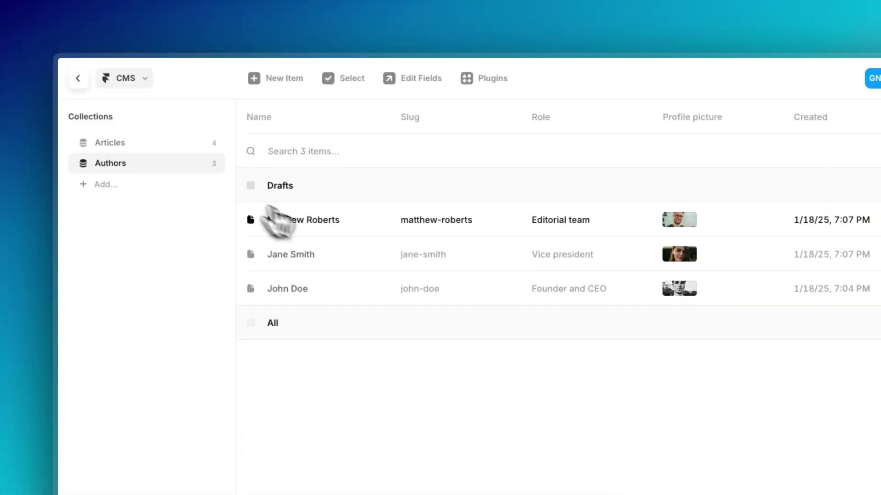
# Step: Open an author entry, select its role text, and bring up the Articles field-type list
pyautogui.click(275, 221)
pyautogui.tripleClick(752, 293)
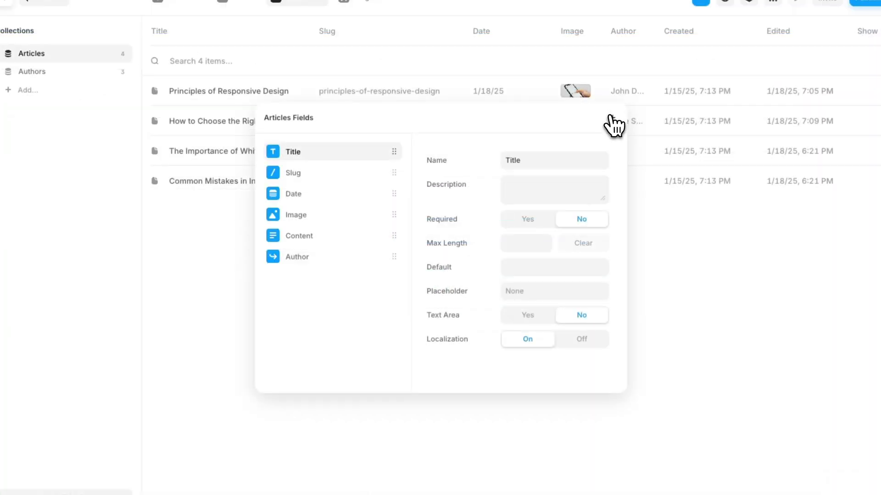
pyautogui.click(614, 123)
pyautogui.moveTo(668, 365)
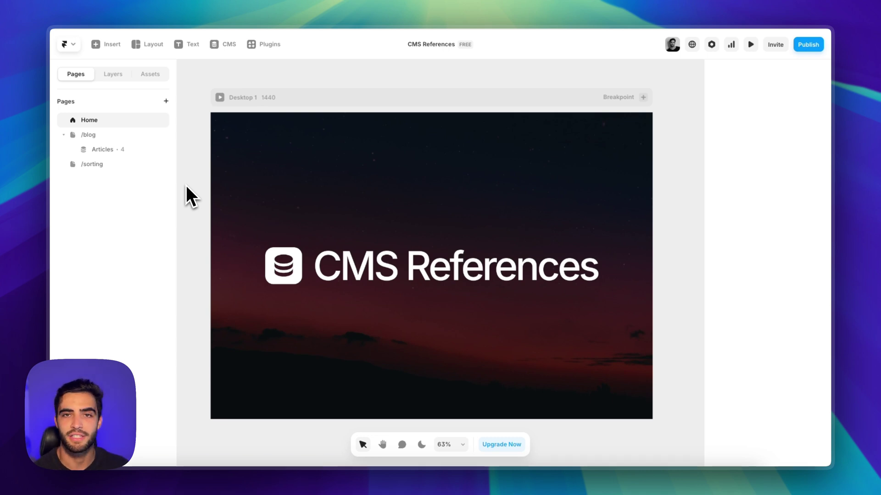
# Step: Open the /blog Articles template page and zoom in on the author name and role
pyautogui.click(90, 134)
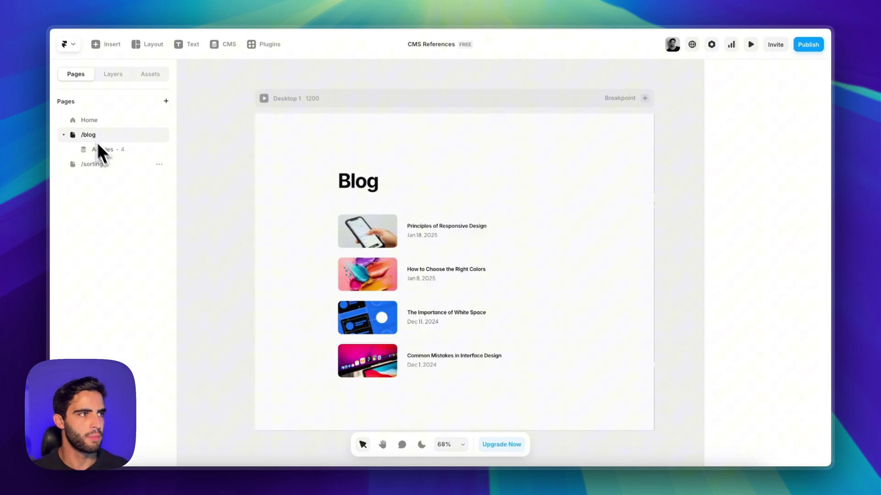
pyautogui.click(152, 152)
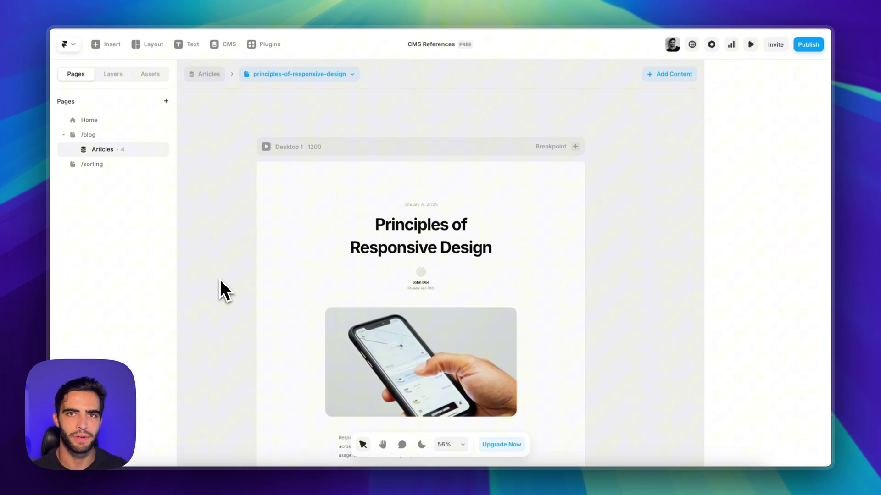
pyautogui.scroll(3, 403, 285)
pyautogui.scroll(1, 405, 287)
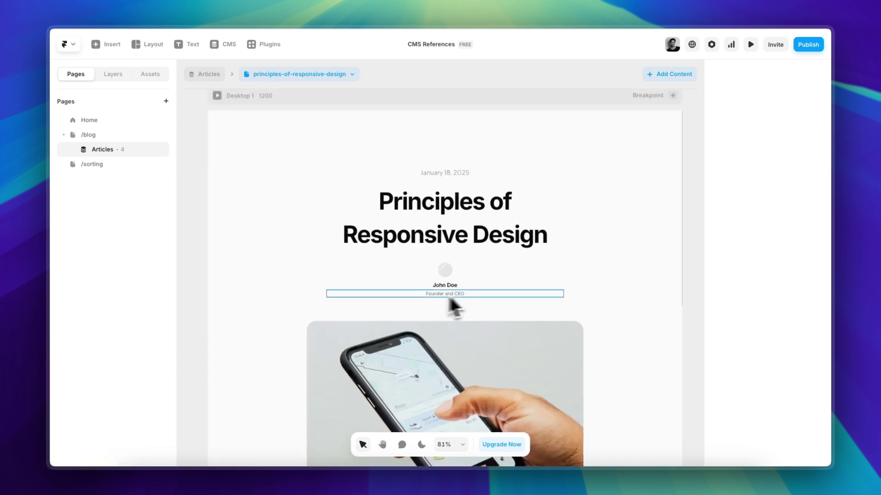
pyautogui.hscroll(1, 449, 305)
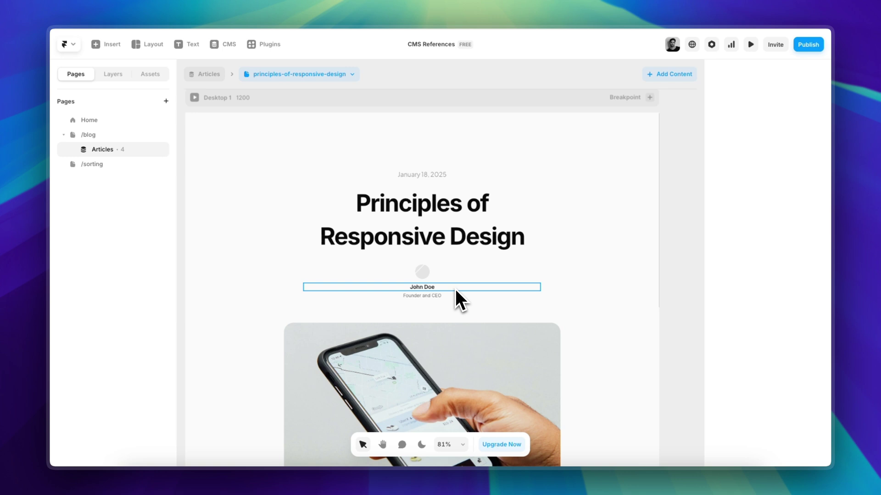
# Step: Open the Principles of Responsive Design article, enter the author's name, and move to Author's Role
pyautogui.click(229, 45)
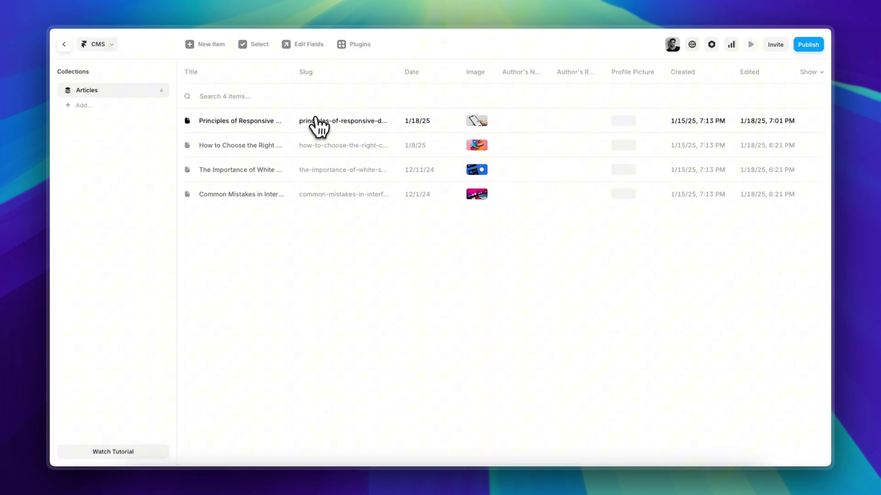
pyautogui.click(318, 126)
pyautogui.scroll(-3, 570, 275)
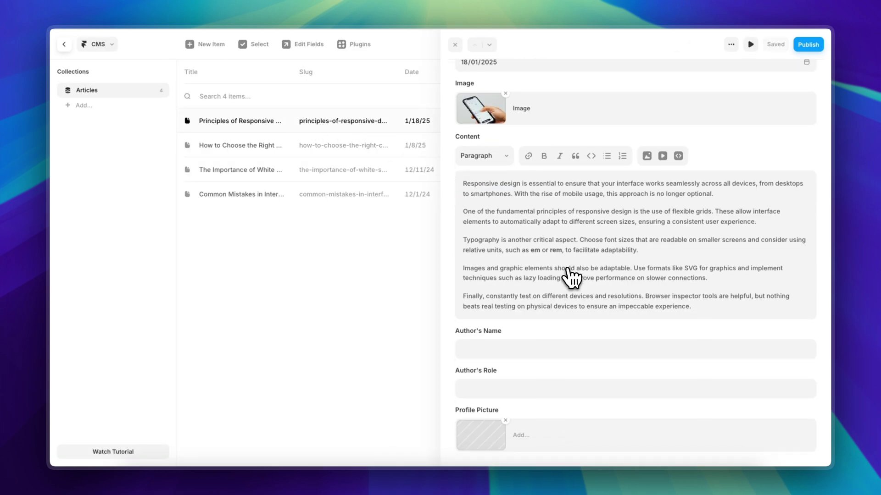
pyautogui.click(550, 352)
pyautogui.write('John')
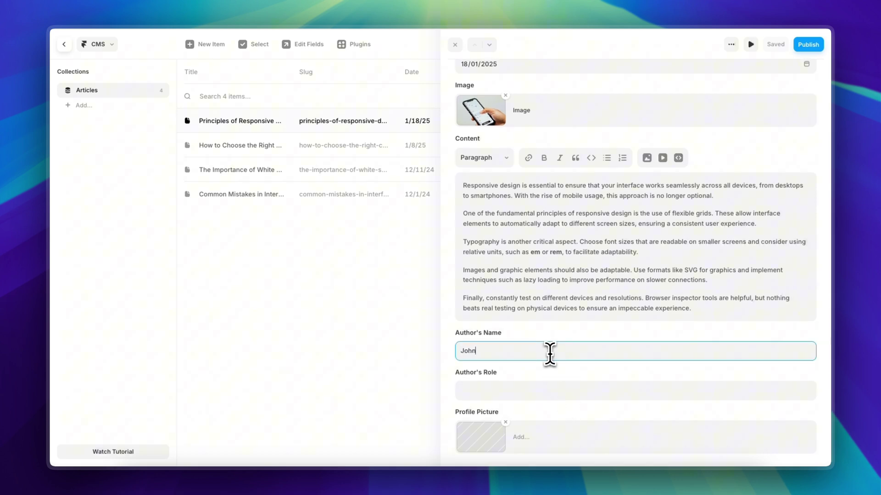
pyautogui.press('Tab')
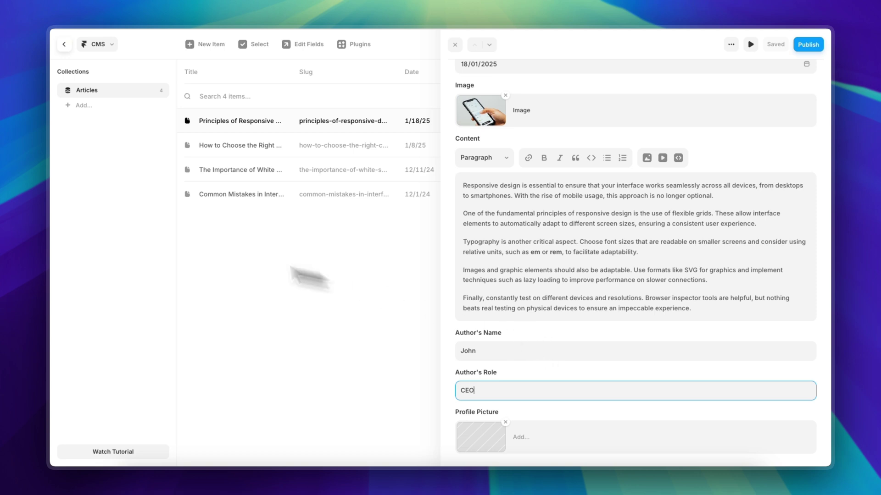
# Step: Create a new CMS collection named 'Authors'
pyautogui.click(231, 241)
pyautogui.click(94, 106)
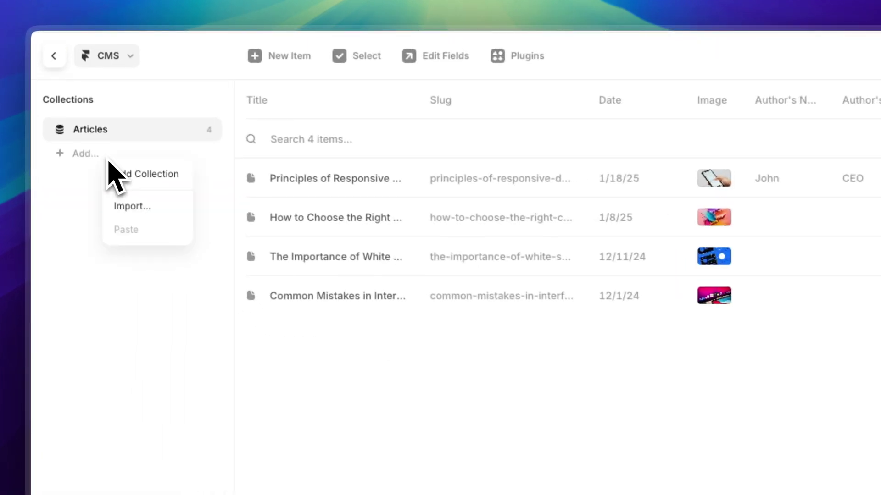
pyautogui.click(180, 185)
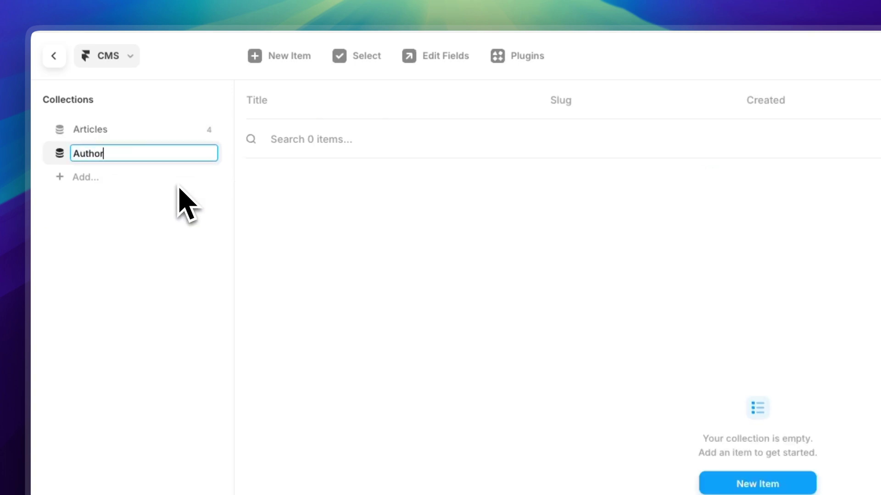
pyautogui.press('Return')
pyautogui.doubleClick(98, 156)
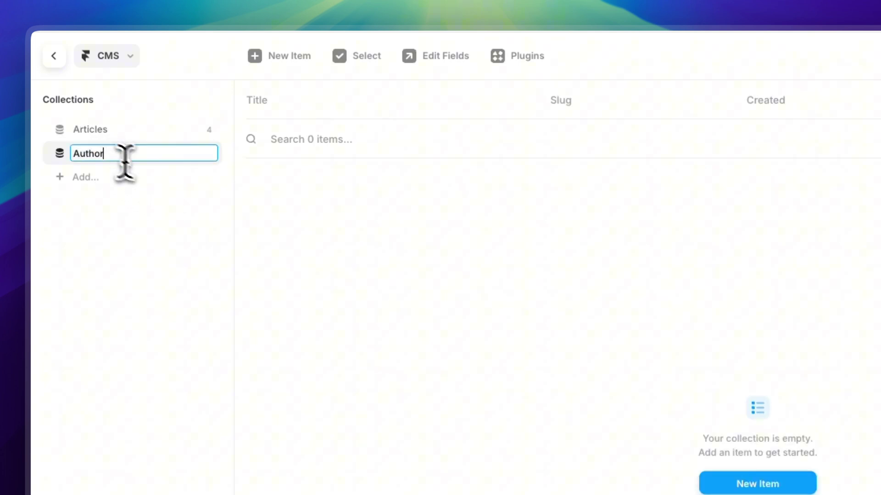
pyautogui.write('s')
pyautogui.press('Return')
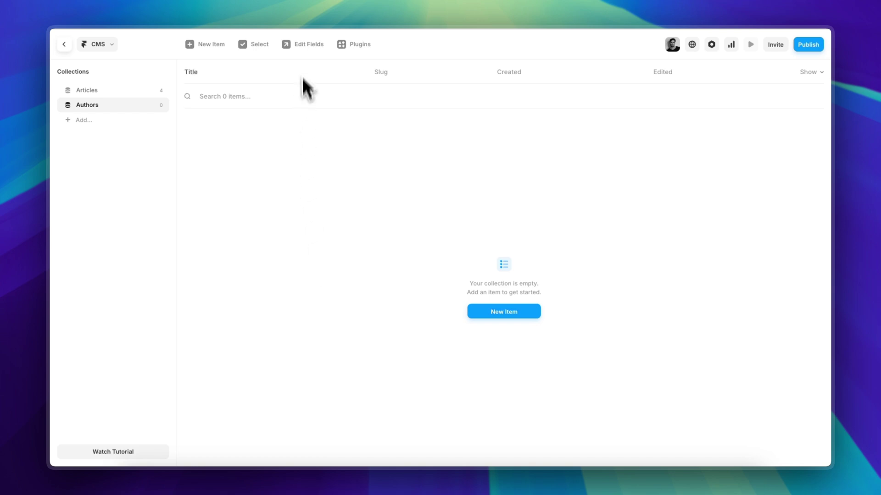
# Step: Remove Content, rename Title to Name, and add a plain-text Role and an image 'Profile picture' field
pyautogui.click(303, 46)
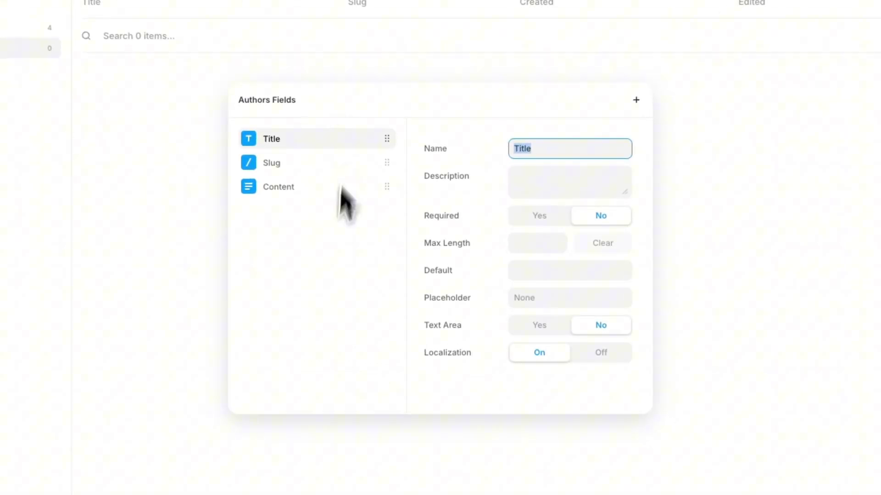
pyautogui.rightClick(291, 190)
pyautogui.click(305, 222)
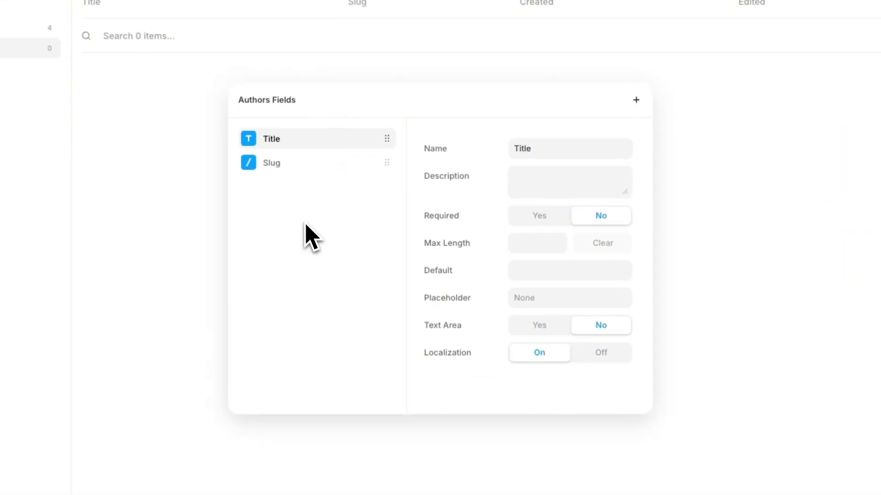
pyautogui.doubleClick(584, 154)
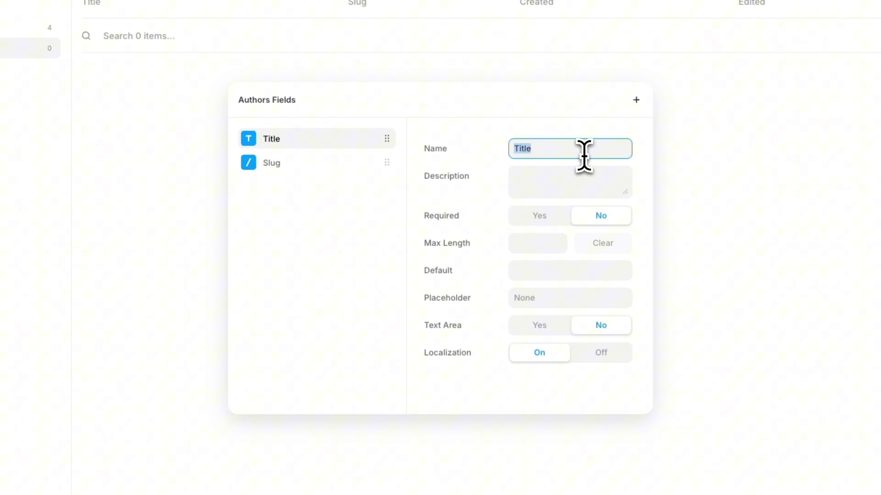
pyautogui.write('Name')
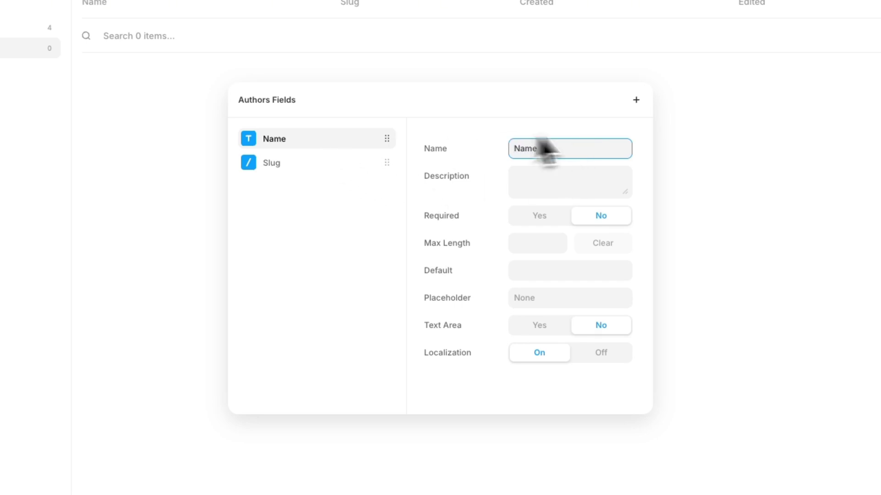
pyautogui.click(636, 100)
pyautogui.click(655, 157)
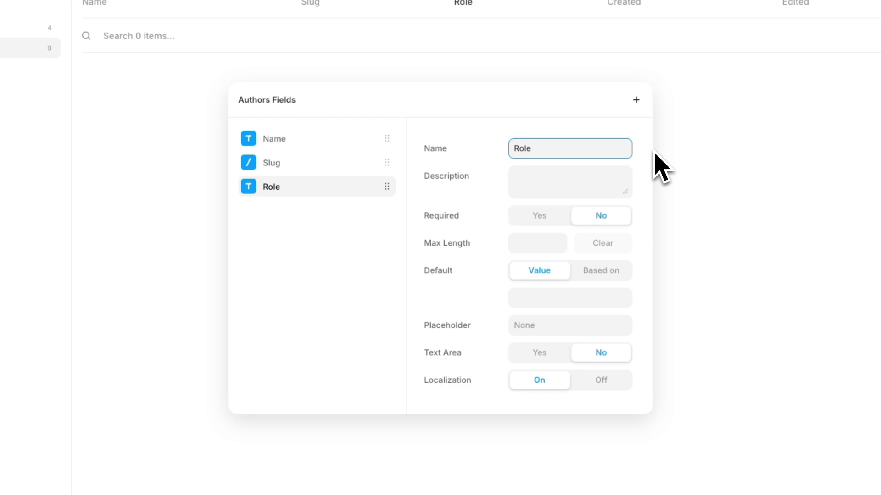
pyautogui.click(636, 100)
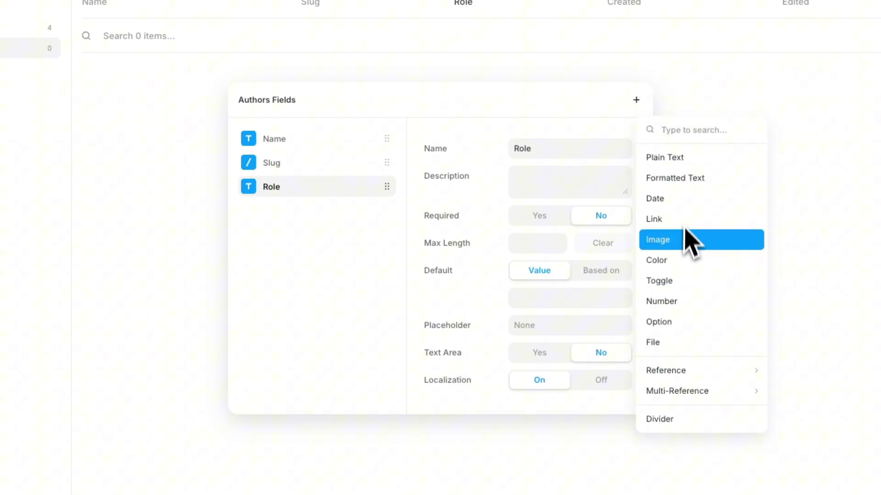
pyautogui.click(685, 240)
pyautogui.write('Profile pic')
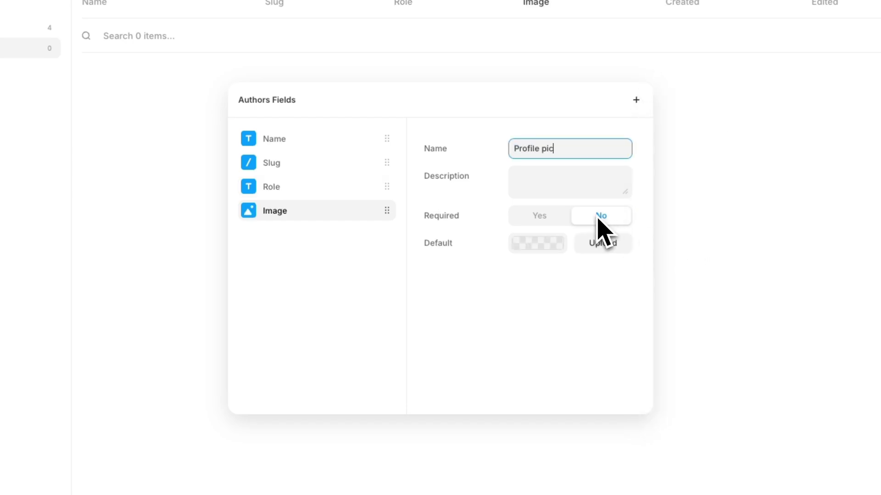
pyautogui.write('ture')
pyautogui.click(679, 214)
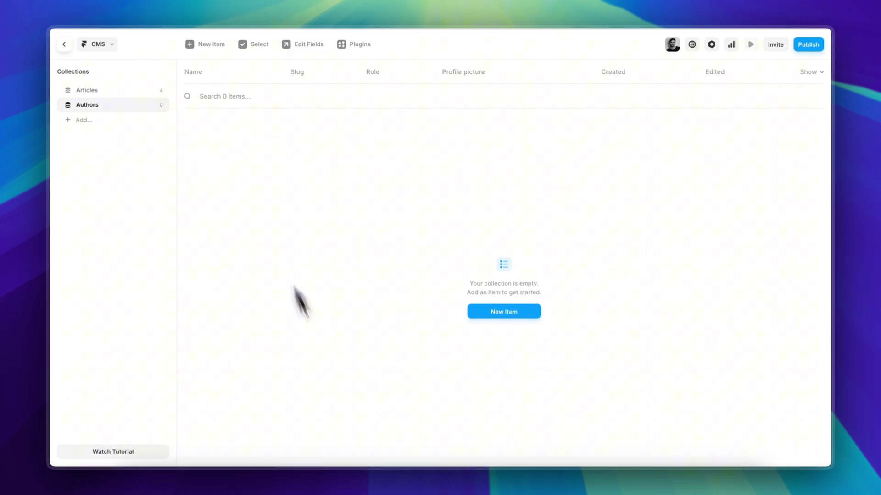
# Step: Add an author with their full name and role 'Founder and CEO', then save the entry
pyautogui.click(516, 314)
pyautogui.click(526, 97)
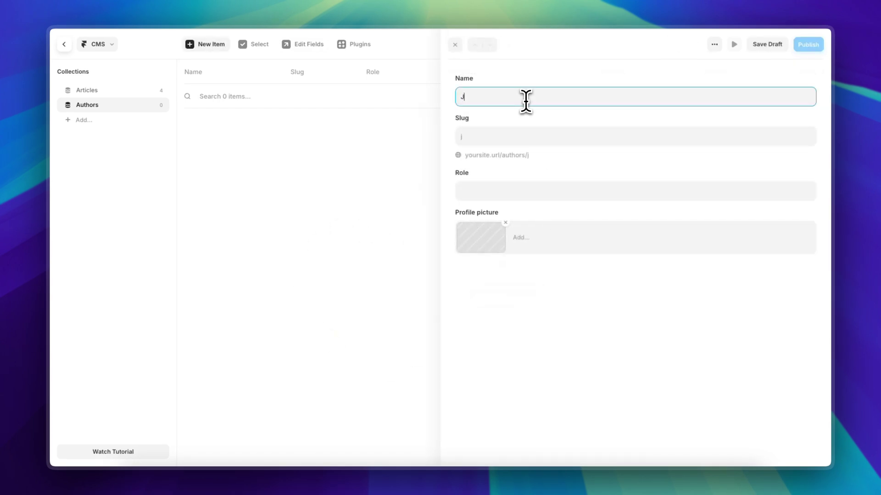
pyautogui.write('John O')
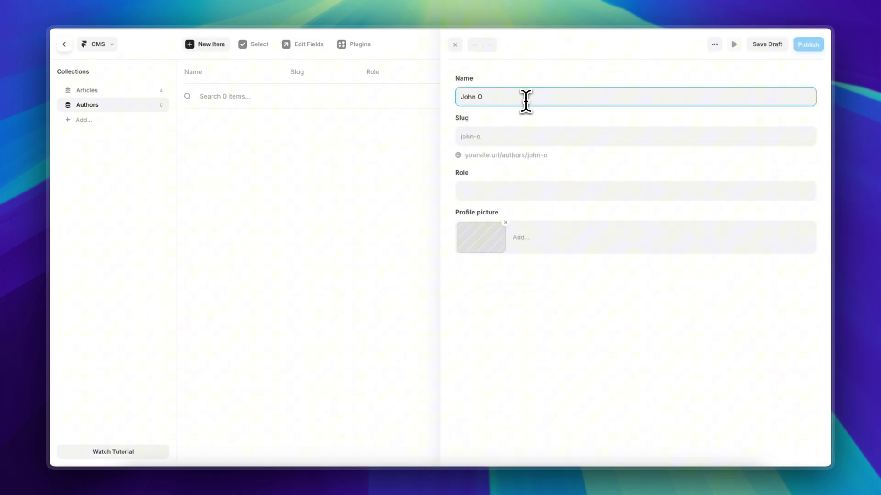
pyautogui.press('BackSpace')
pyautogui.write('Doe')
pyautogui.click(518, 191)
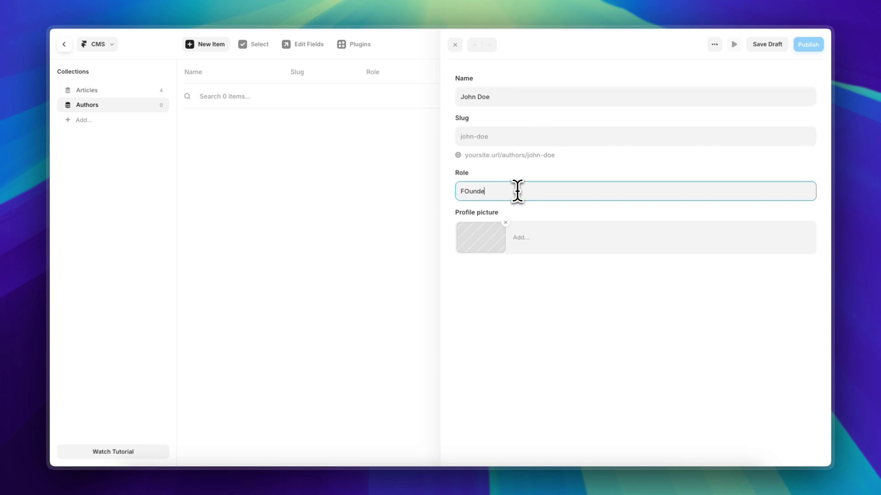
pyautogui.write('Founder and CEO')
pyautogui.click(601, 315)
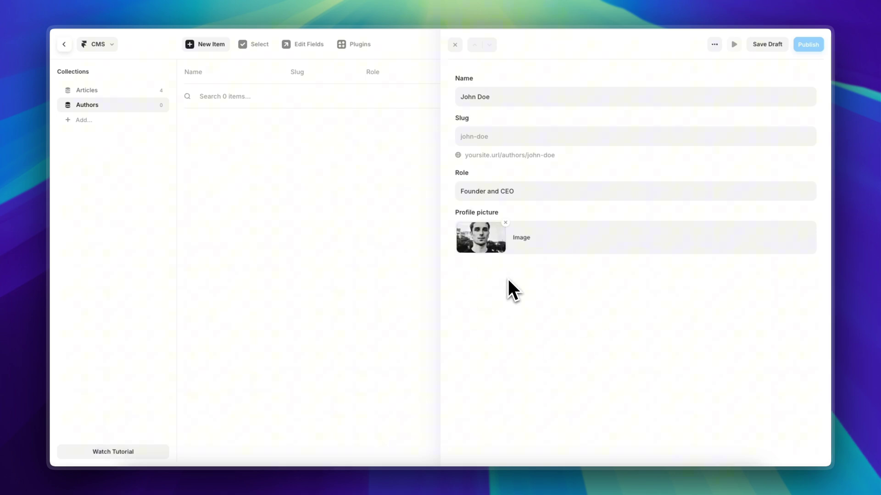
pyautogui.click(356, 220)
pyautogui.click(470, 269)
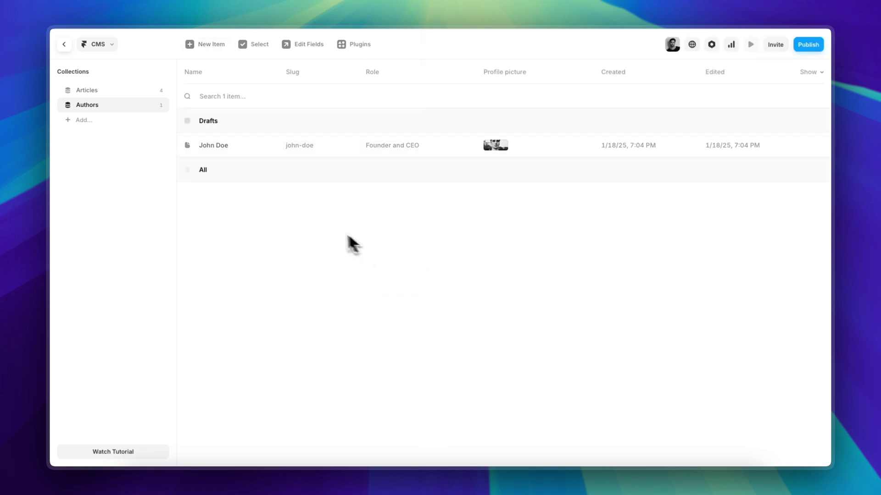
# Step: Add an Author field to Articles that references the Authors collection
pyautogui.click(122, 92)
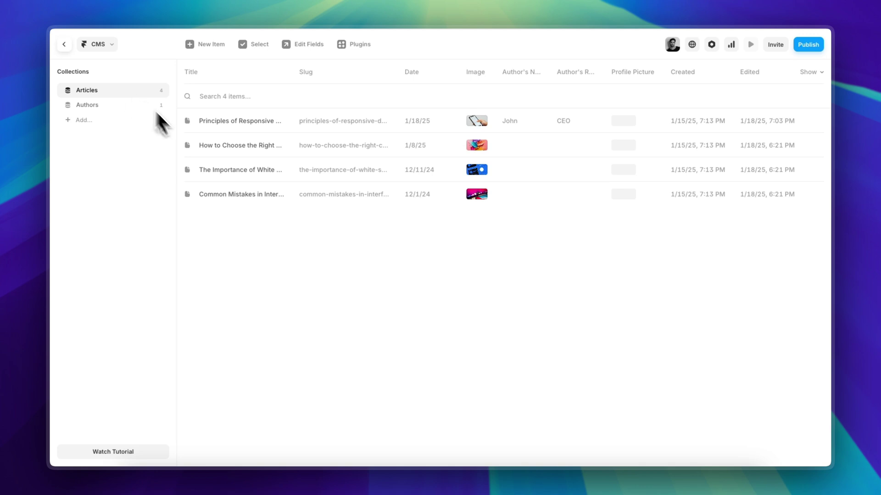
pyautogui.click(303, 46)
pyautogui.click(579, 142)
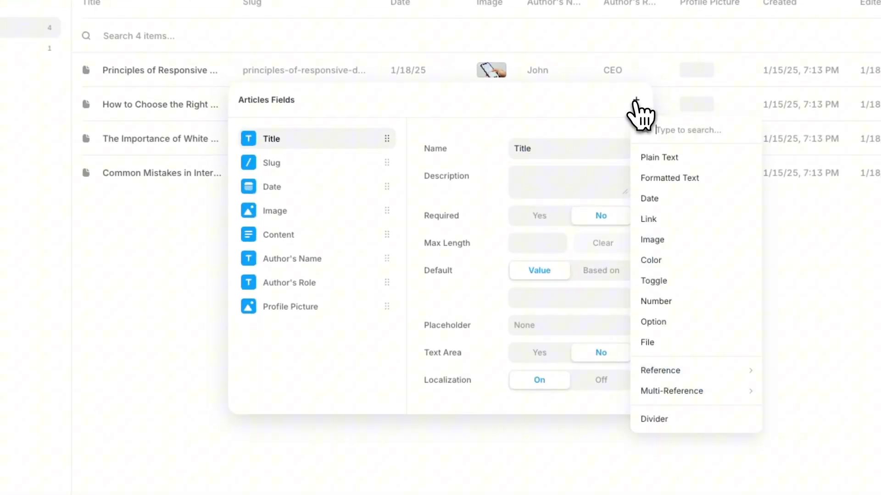
pyautogui.moveTo(713, 369)
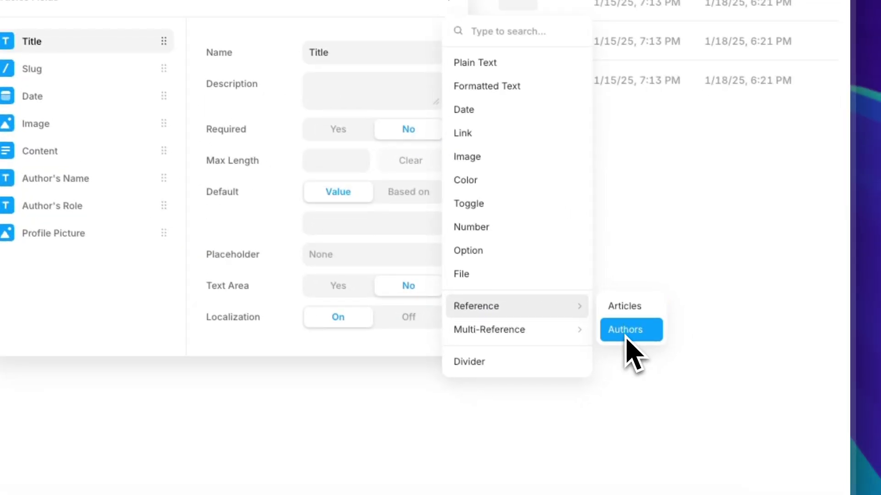
pyautogui.click(626, 330)
pyautogui.press('Escape')
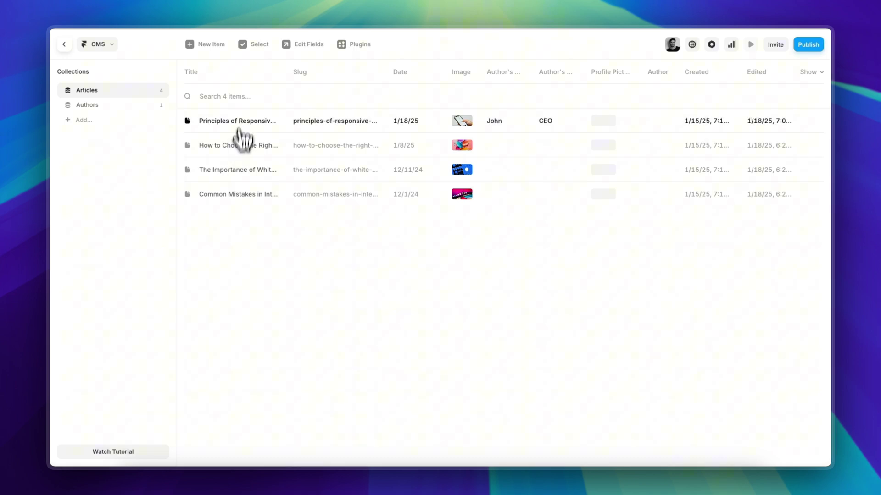
# Step: Set the first article's Author to the new author entry
pyautogui.click(239, 122)
pyautogui.scroll(-4, 674, 229)
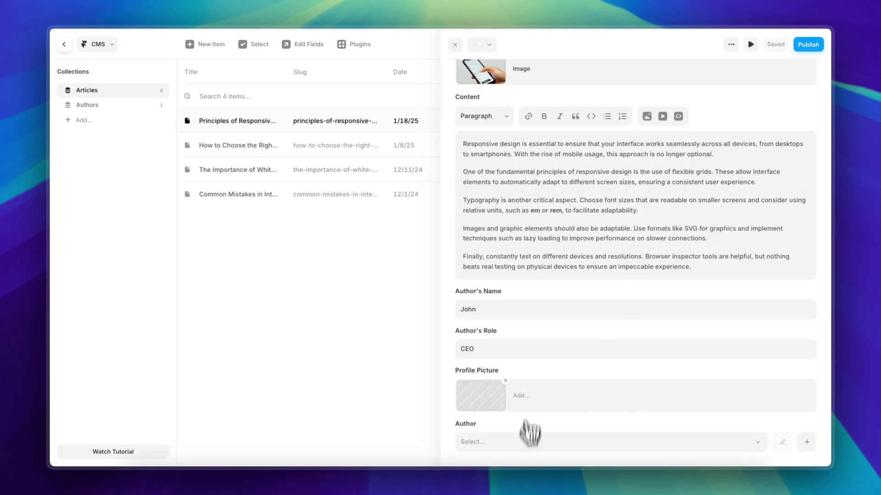
pyautogui.click(541, 439)
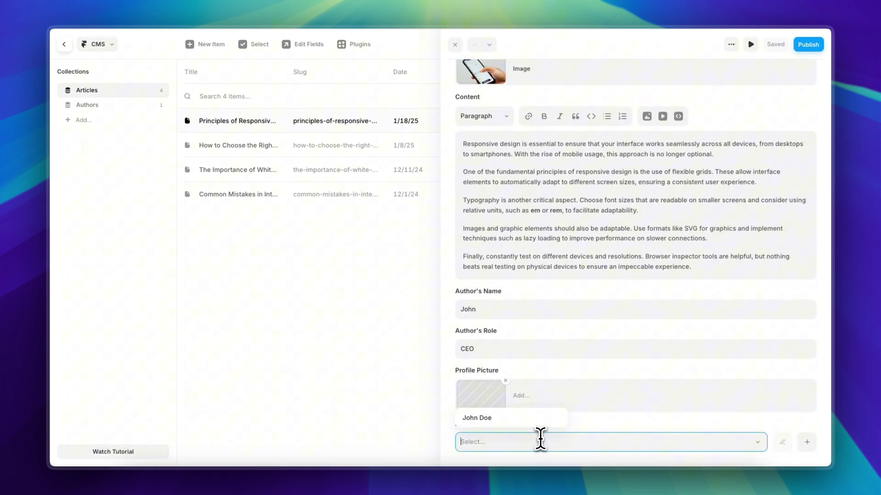
pyautogui.click(493, 419)
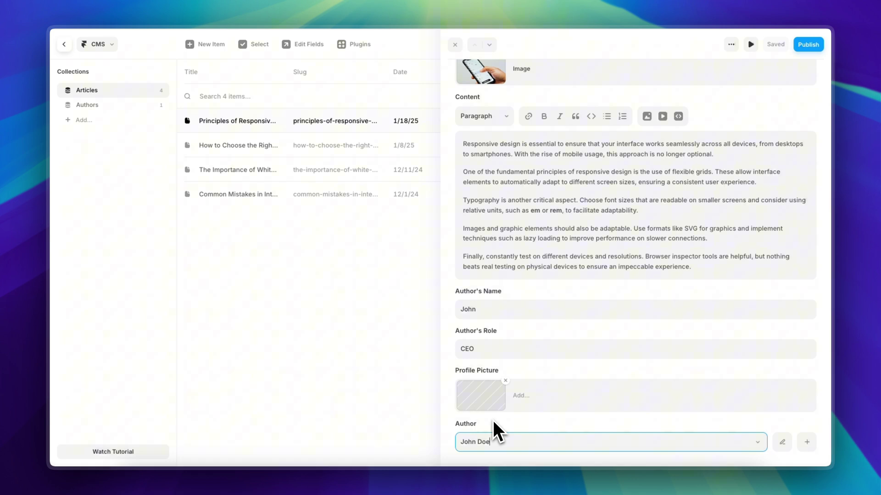
pyautogui.press('Escape')
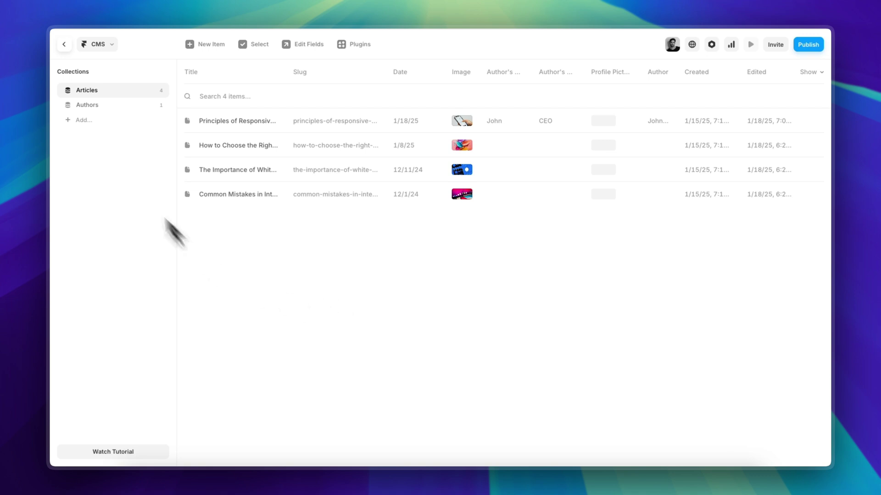
# Step: Bind the author avatar's fill to the referenced Author's Profile picture
pyautogui.click(70, 52)
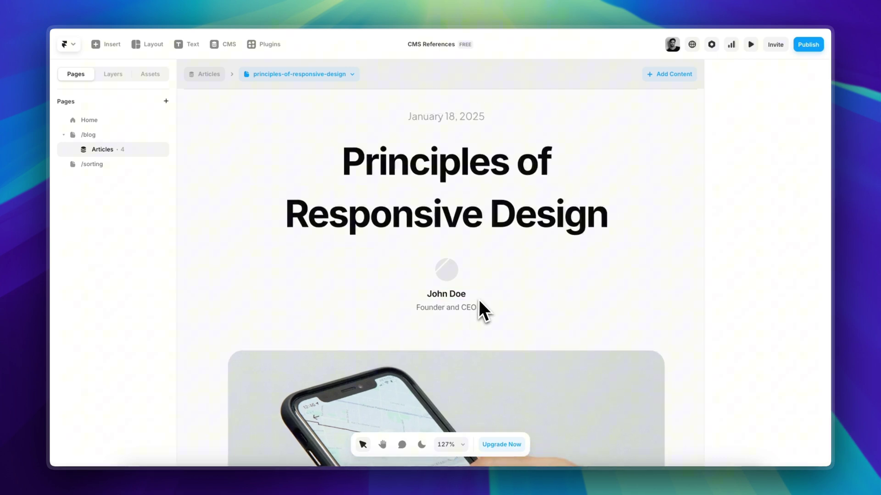
pyautogui.click(445, 277)
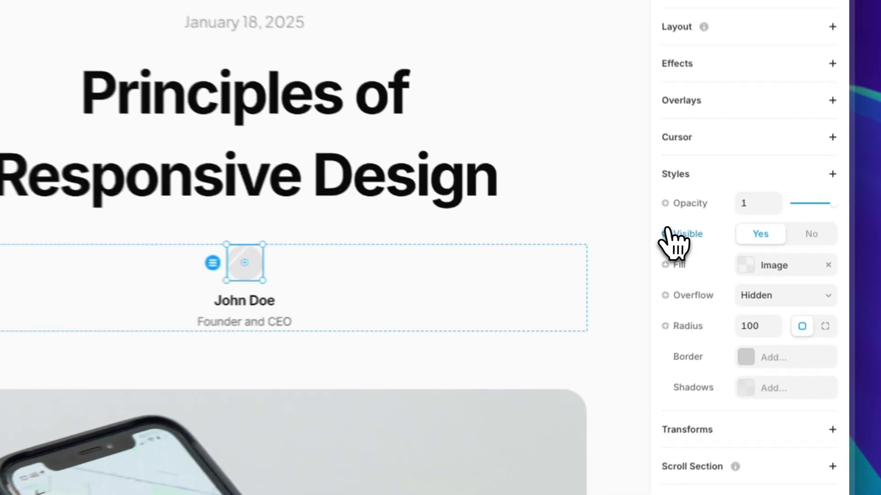
pyautogui.click(671, 269)
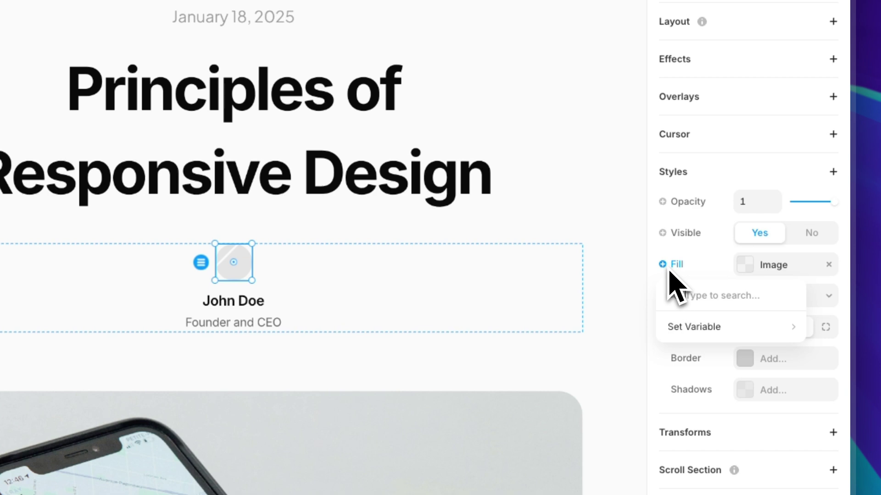
pyautogui.moveTo(685, 326)
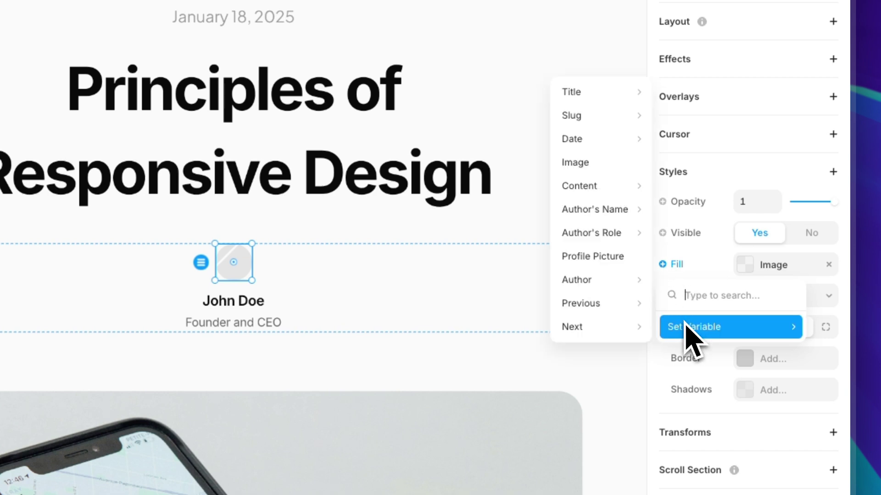
pyautogui.moveTo(617, 313)
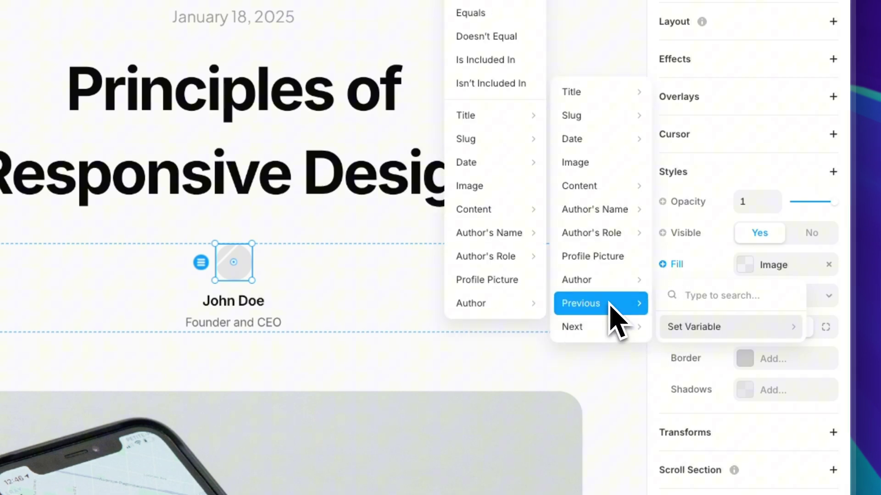
pyautogui.moveTo(613, 288)
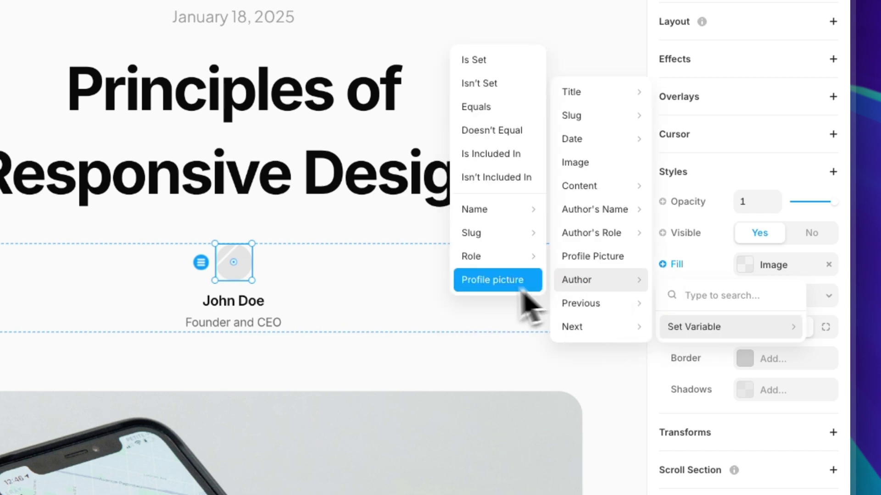
pyautogui.click(488, 286)
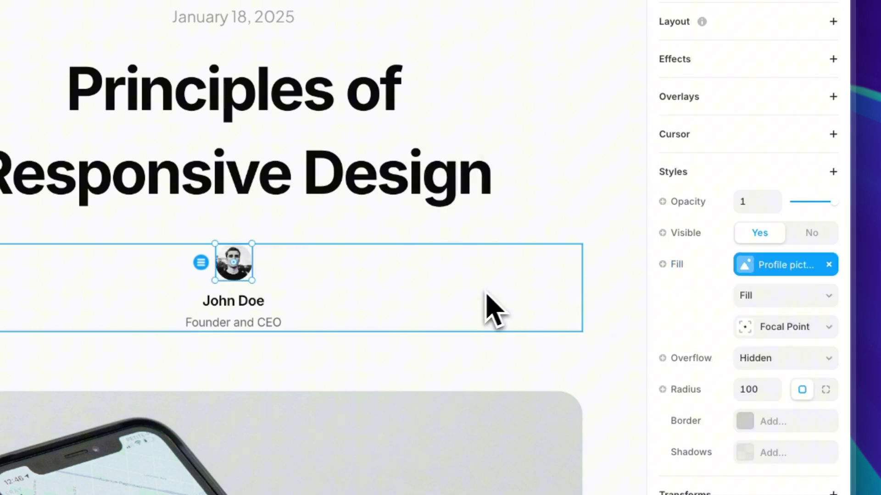
# Step: Replace the placeholder author name and role texts with 'Name' and 'Role'
pyautogui.click(261, 302)
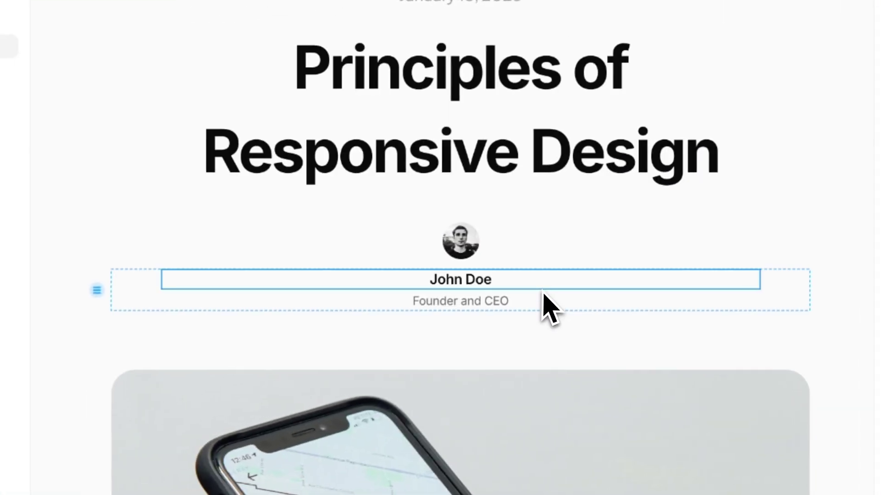
pyautogui.doubleClick(511, 281)
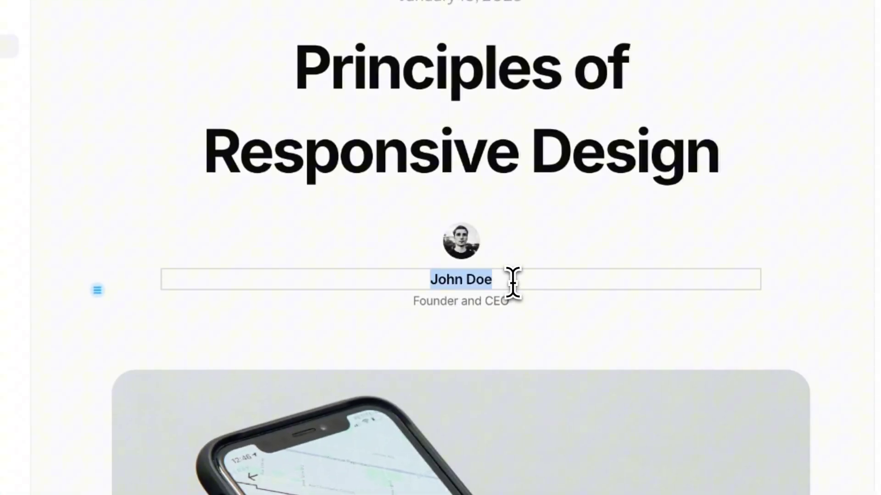
pyautogui.write('Name')
pyautogui.press('Return')
pyautogui.press('BackSpace')
pyautogui.press('Escape')
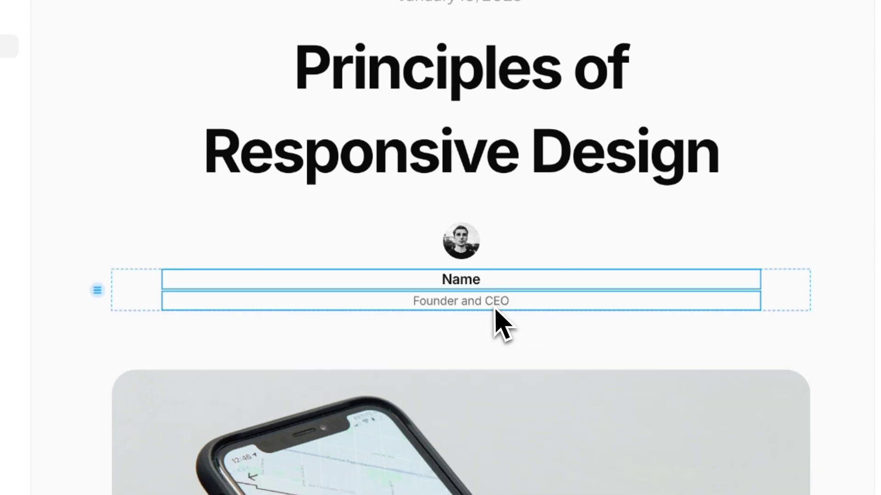
pyautogui.doubleClick(486, 305)
pyautogui.write('Role')
pyautogui.press('Escape')
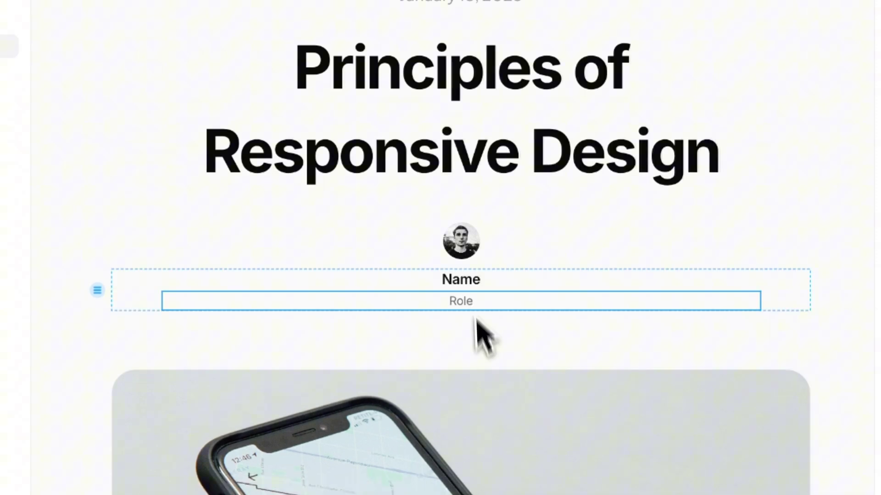
# Step: Bind the Name text's content to the referenced Author's Name
pyautogui.click(482, 282)
pyautogui.scroll(4, 748, 89)
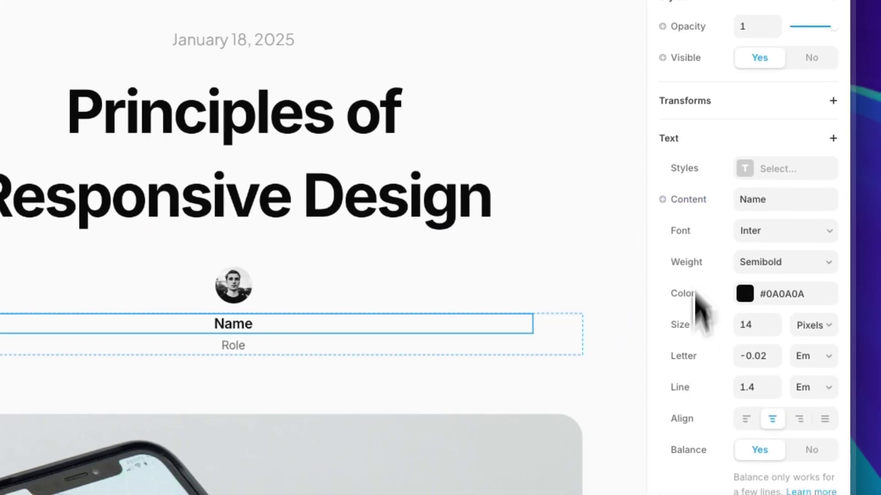
pyautogui.click(690, 203)
pyautogui.moveTo(695, 262)
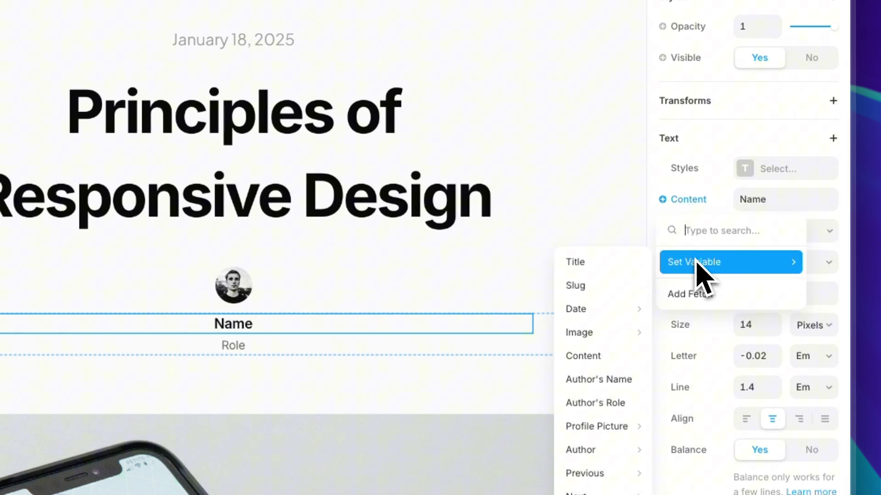
pyautogui.moveTo(607, 429)
pyautogui.moveTo(598, 372)
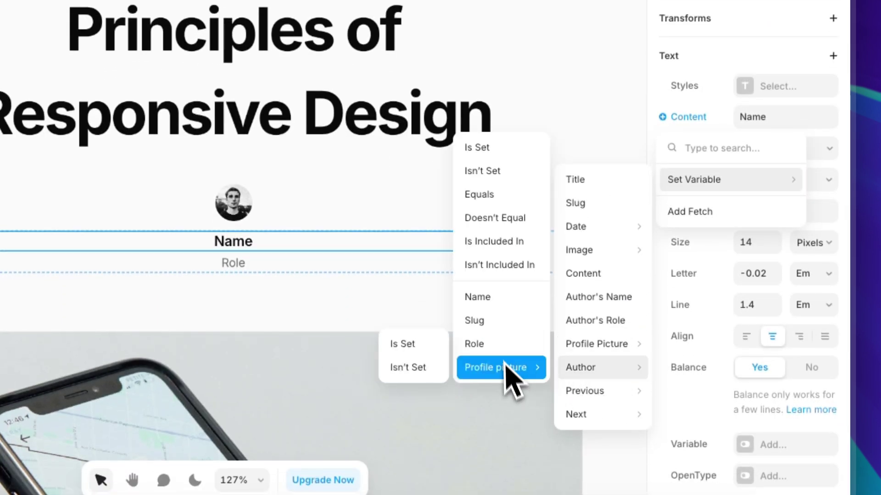
pyautogui.click(495, 295)
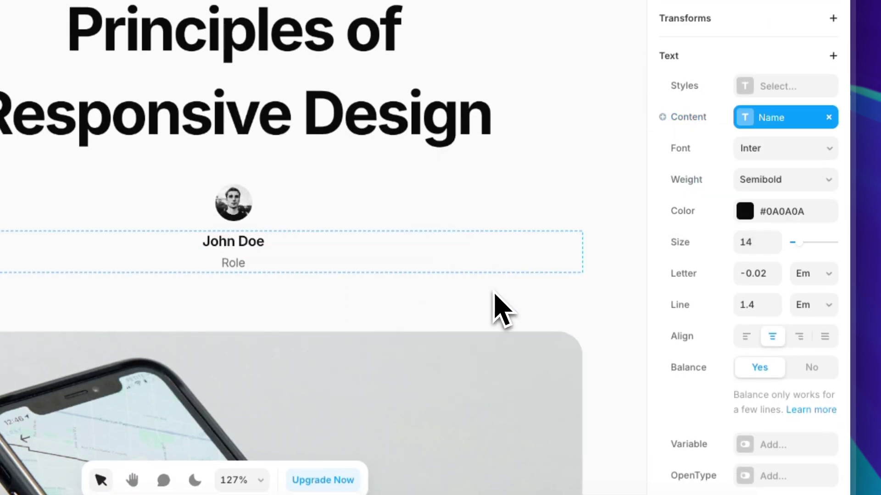
# Step: Select the Role text and bring up its content's CMS variable options
pyautogui.click(232, 269)
pyautogui.scroll(5, 754, 348)
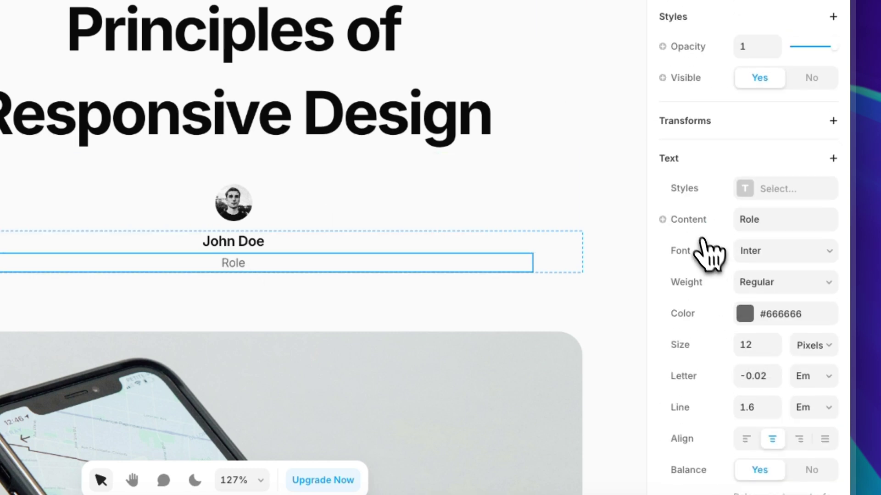
pyautogui.click(688, 220)
# Step: Bind the Role text's content to the referenced Author's Role
pyautogui.moveTo(696, 281)
pyautogui.moveTo(605, 286)
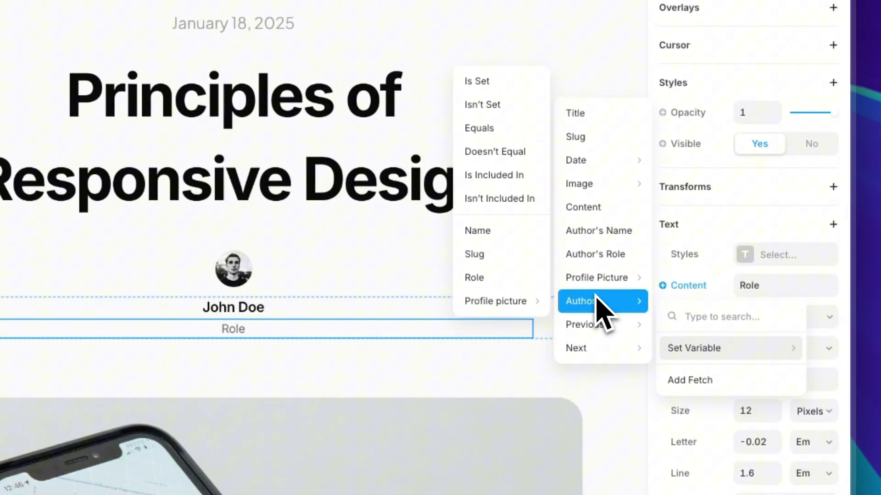
pyautogui.click(488, 280)
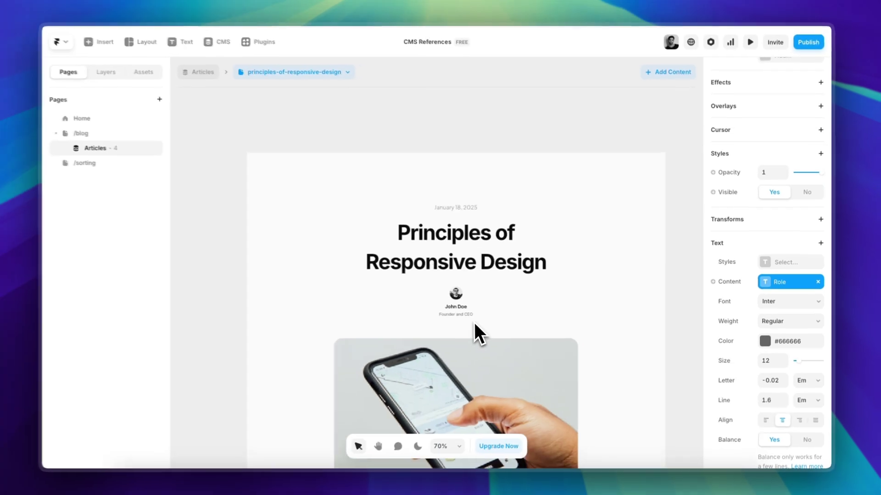
pyautogui.click(232, 308)
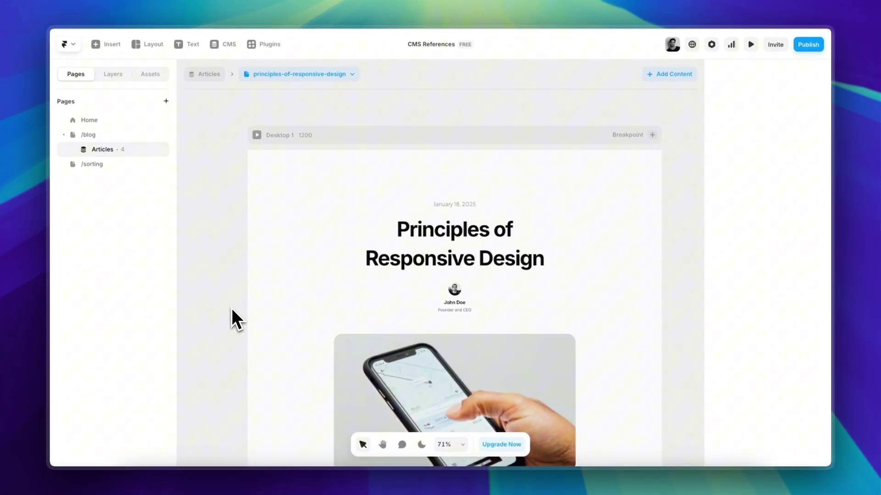
pyautogui.scroll(5, 232, 307)
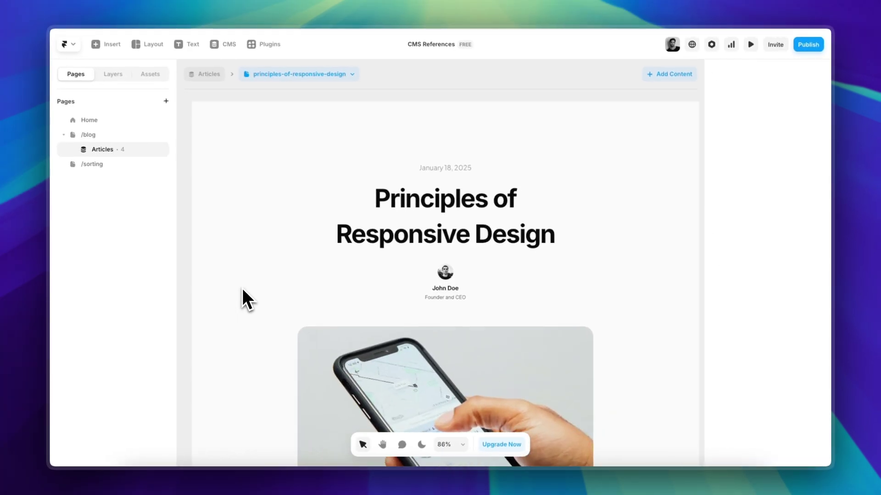
pyautogui.scroll(-4, 242, 289)
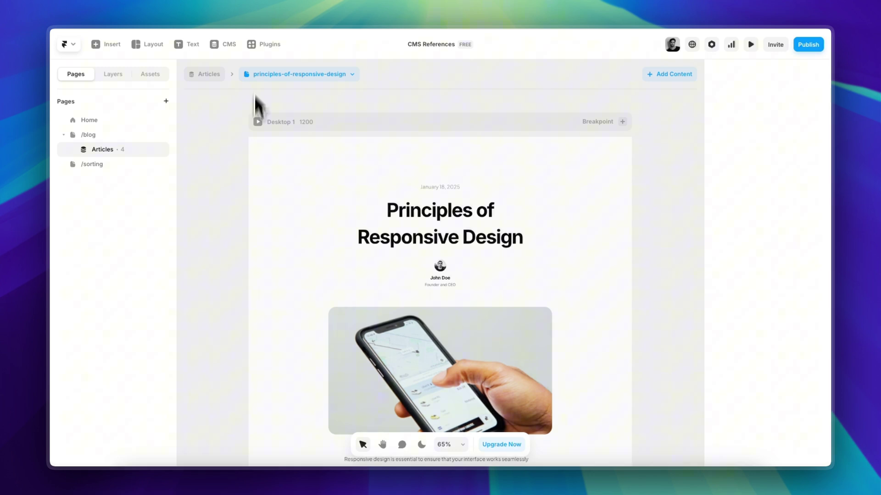
# Step: Check the Author choices on the How to Choose the Right Colors article
pyautogui.click(225, 44)
pyautogui.click(275, 145)
pyautogui.scroll(-5, 627, 233)
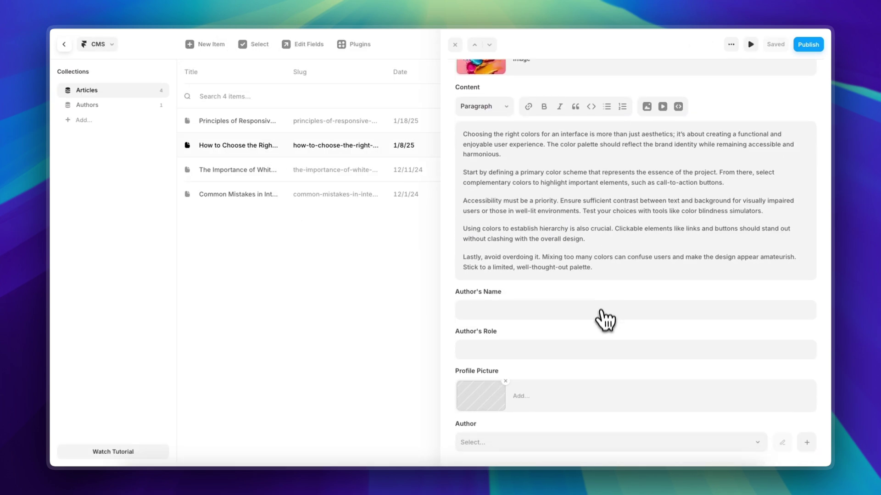
pyautogui.click(527, 444)
pyautogui.click(359, 319)
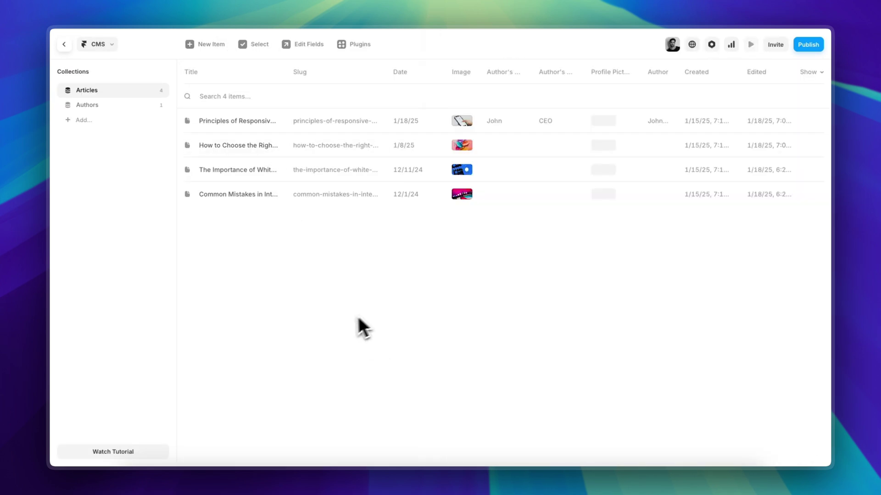
# Step: Start a new author entry in the Authors collection
pyautogui.click(108, 105)
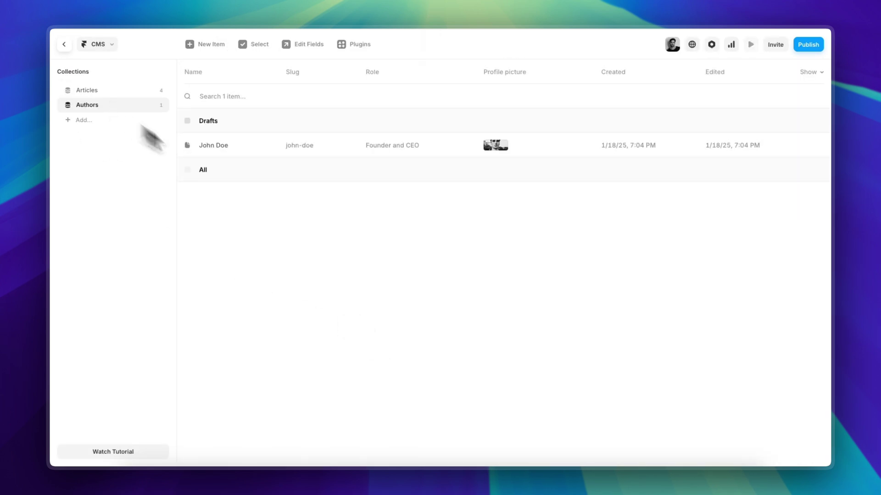
pyautogui.click(216, 47)
pyautogui.click(526, 95)
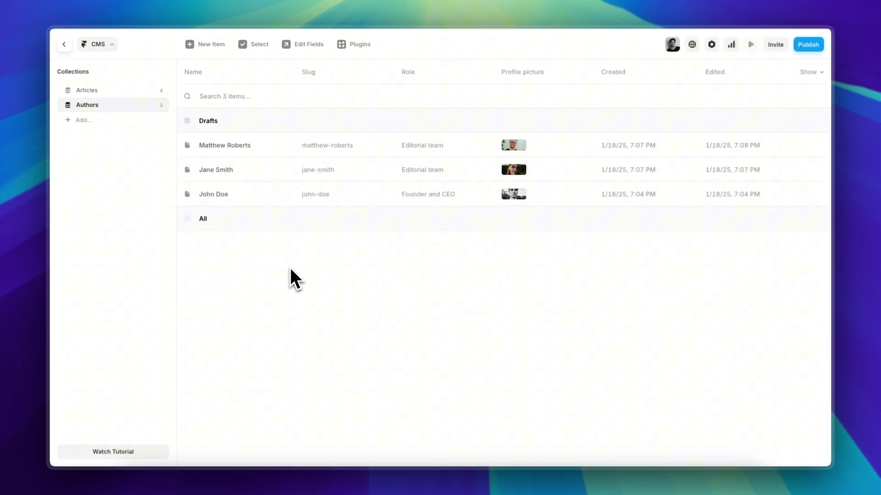
# Step: Assign the newly added author to the How to Choose the Right Colors article
pyautogui.click(95, 90)
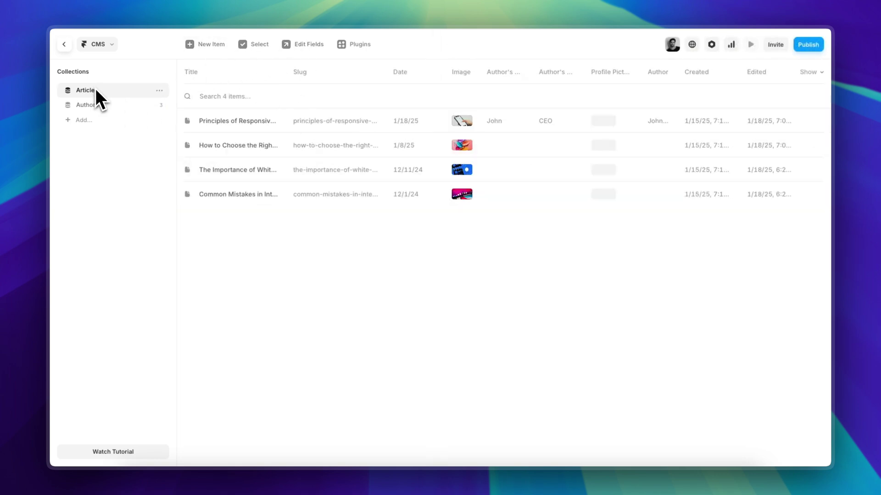
pyautogui.click(329, 148)
pyautogui.scroll(-5, 596, 275)
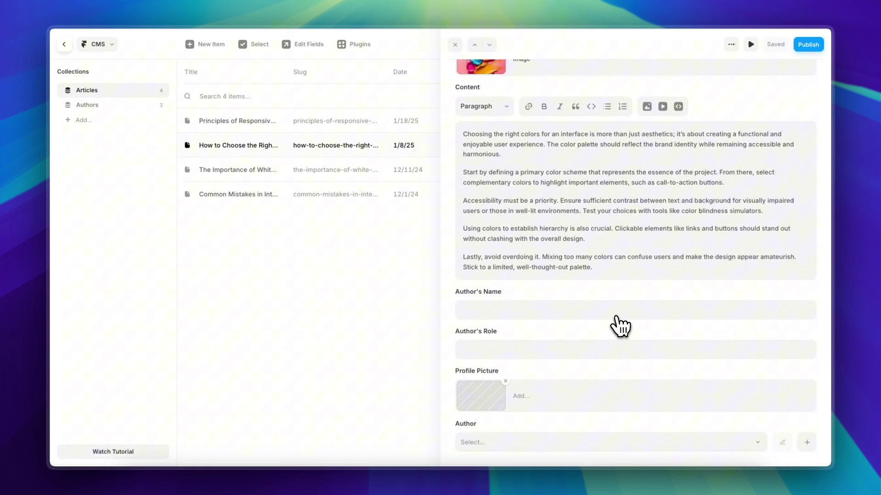
pyautogui.click(517, 442)
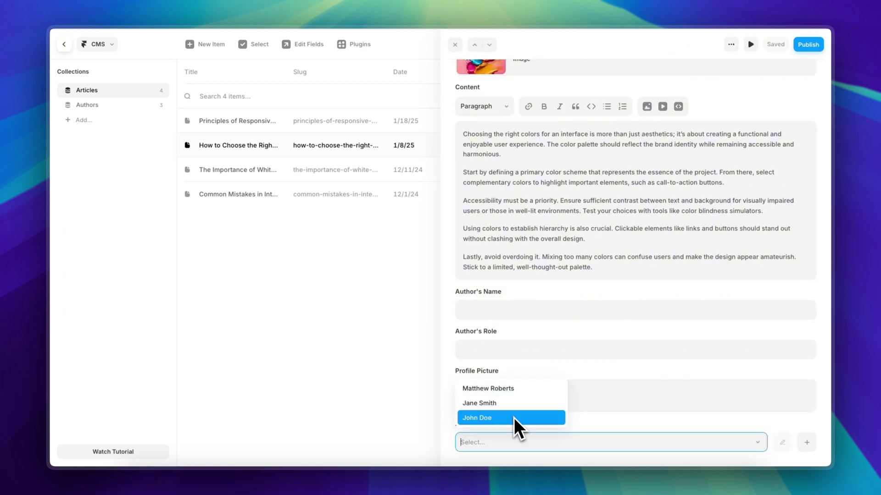
pyautogui.click(513, 404)
pyautogui.click(373, 327)
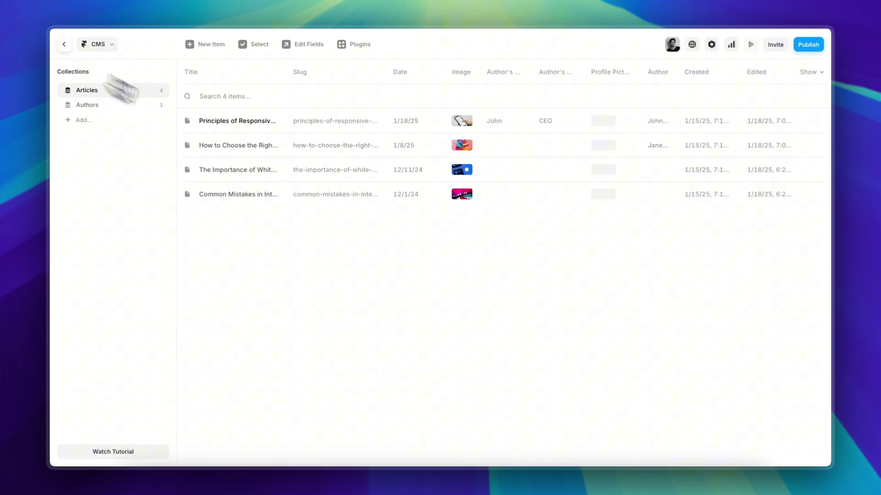
pyautogui.click(233, 147)
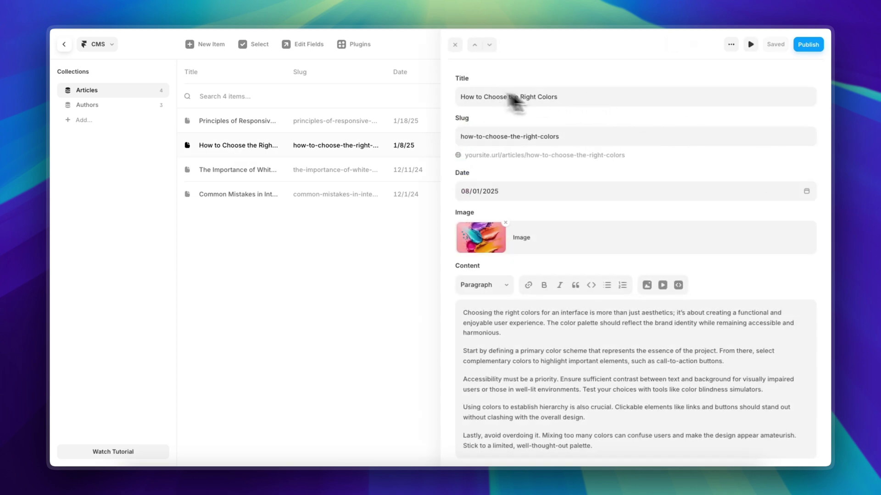
pyautogui.press('Escape')
pyautogui.click(69, 44)
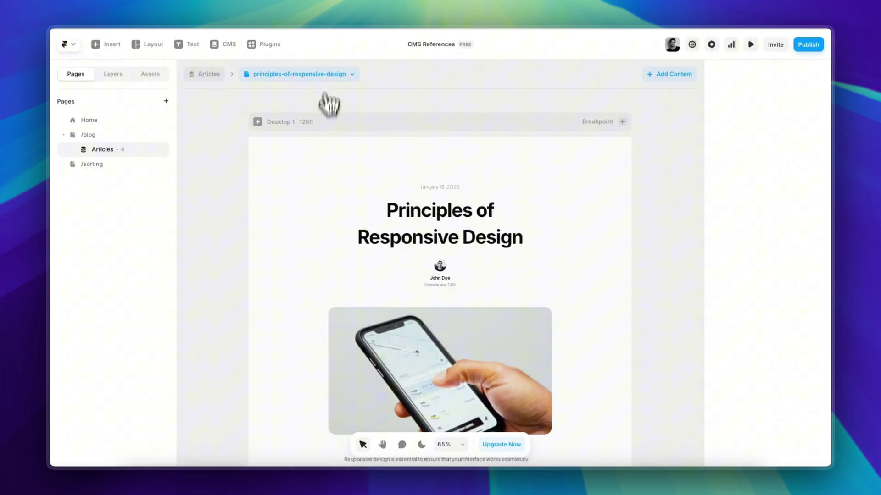
pyautogui.click(338, 75)
pyautogui.click(339, 108)
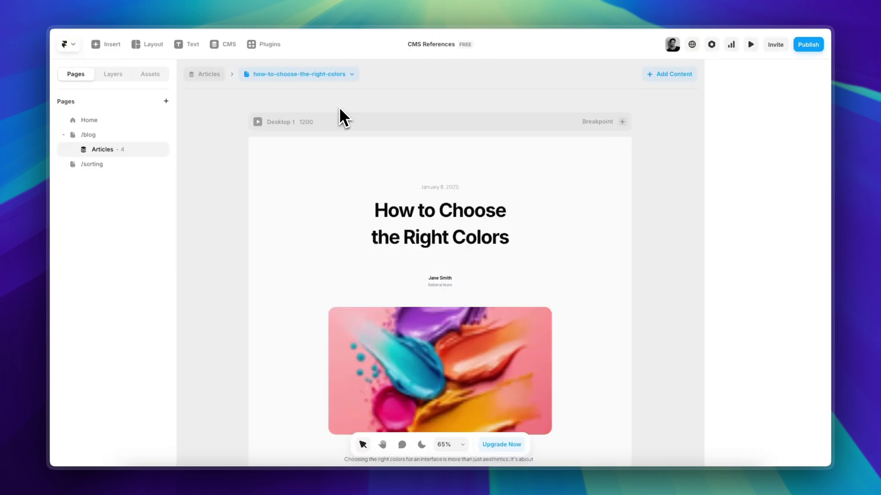
pyautogui.scroll(6, 469, 253)
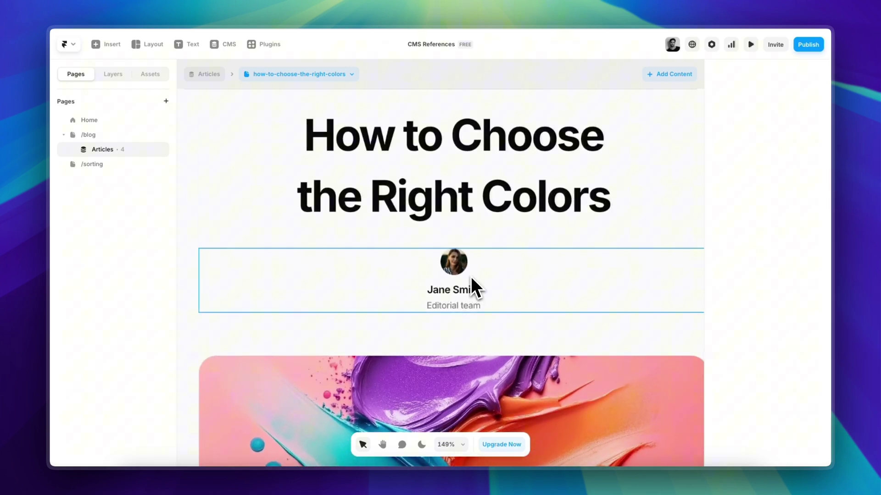
pyautogui.hotkey('shift', '1')
# Step: Change the Colors article author's role from Editorial team to 'Vice president'
pyautogui.click(229, 45)
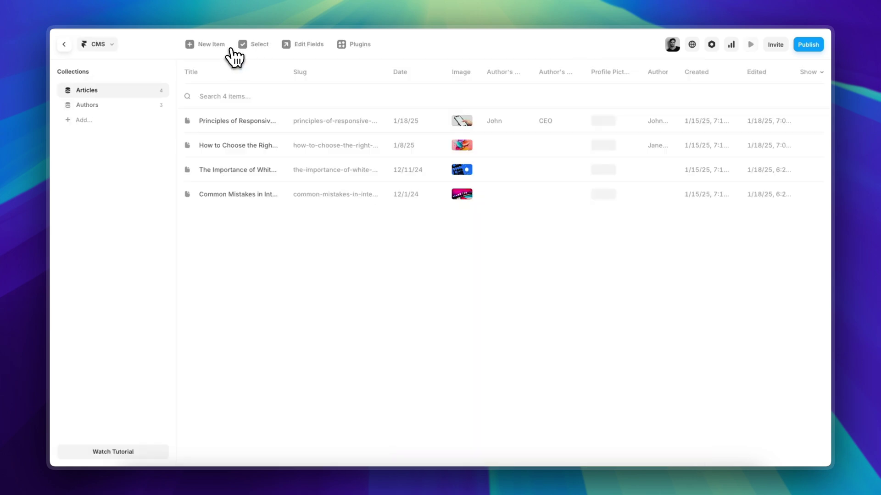
pyautogui.click(119, 105)
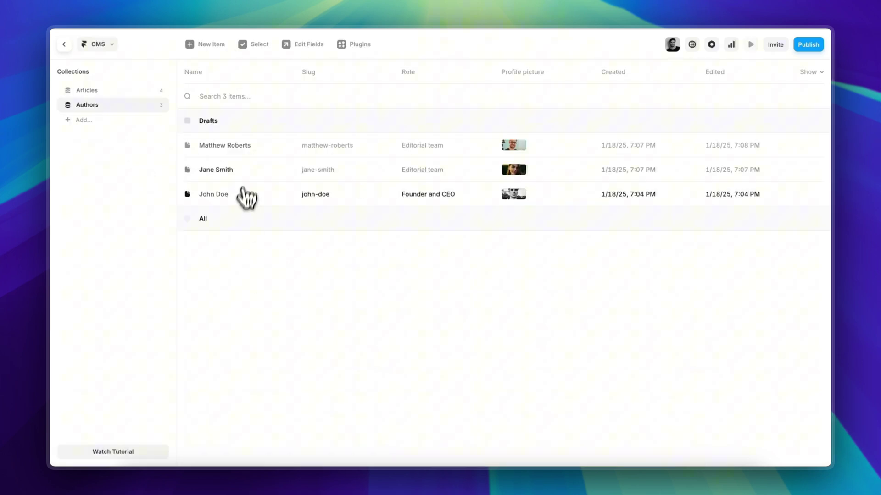
pyautogui.click(249, 174)
pyautogui.click(526, 192)
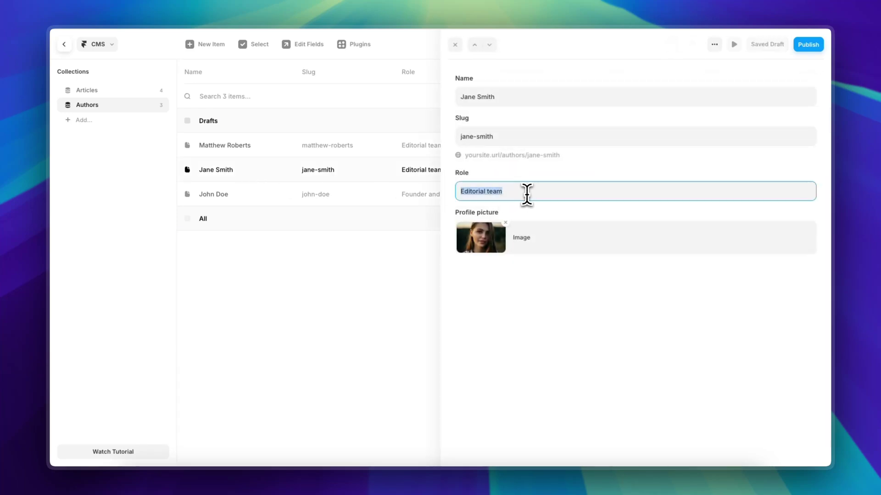
pyautogui.write('Vice promot')
pyautogui.hotkey('ctrl', 'a')
pyautogui.write('Vice president')
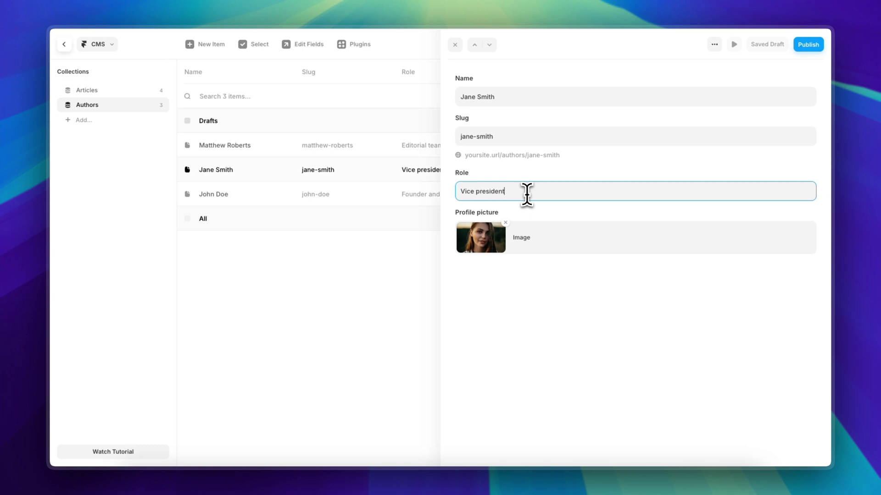
pyautogui.click(436, 332)
# Step: Back on the canvas, inspect the heading and author stack showing 'Vice president'
pyautogui.click(64, 44)
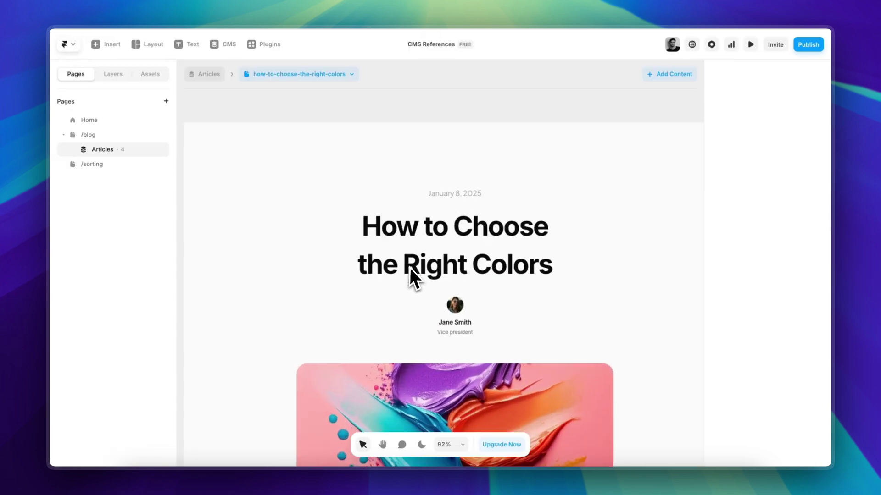
pyautogui.scroll(5, 419, 279)
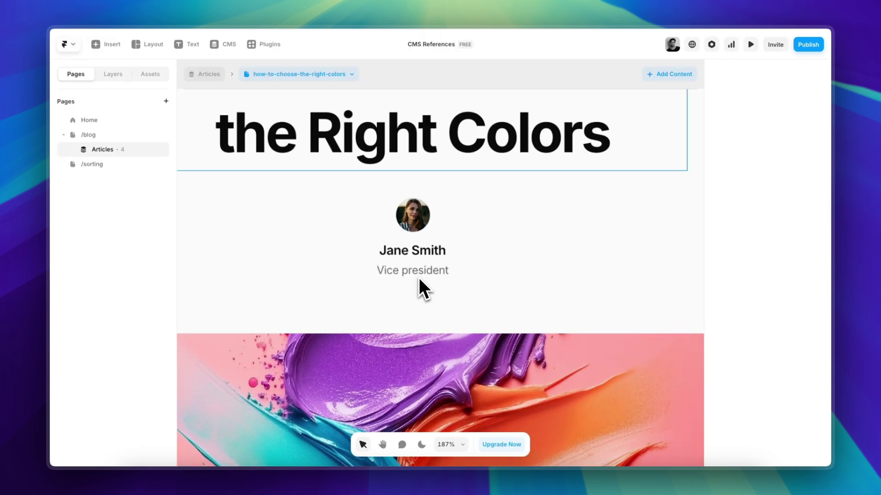
pyautogui.scroll(-3, 420, 277)
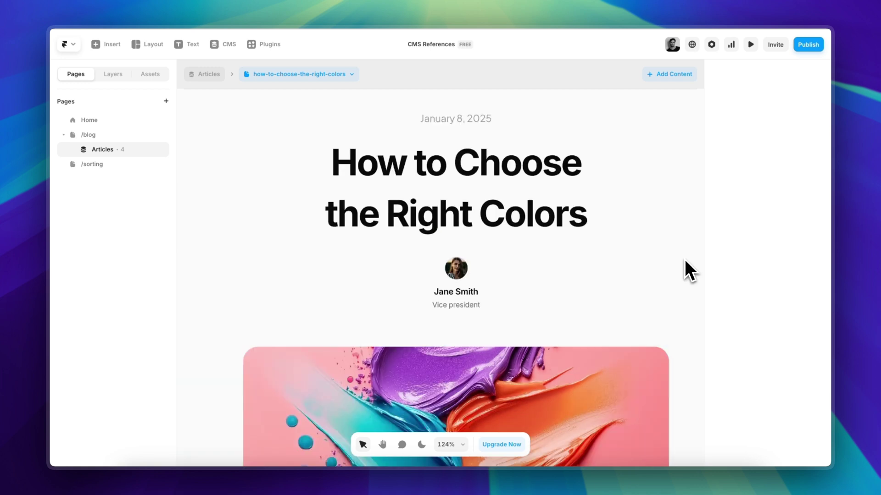
pyautogui.scroll(-4, 608, 334)
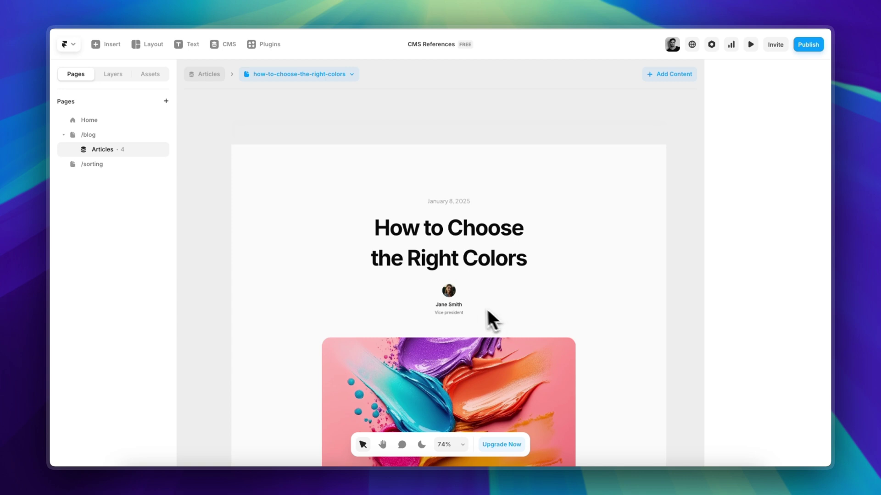
pyautogui.click(479, 306)
pyautogui.scroll(3, 487, 291)
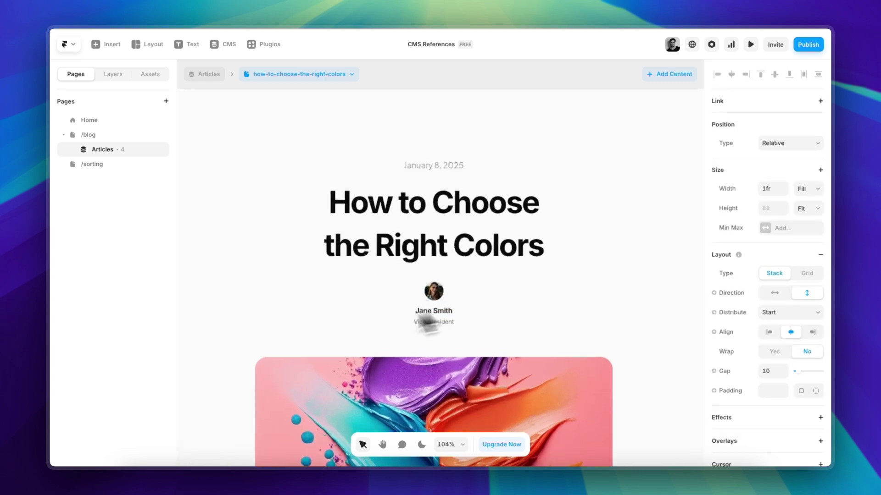
pyautogui.scroll(-2, 433, 309)
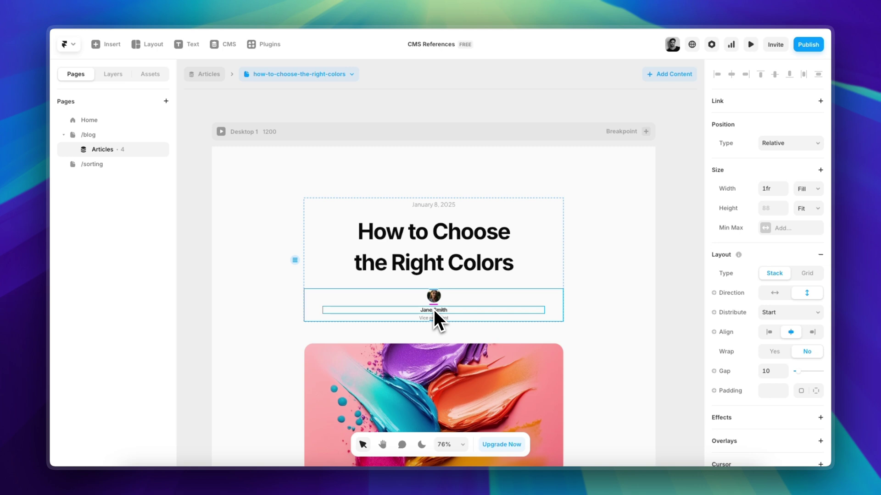
# Step: Remove the Author's Name, Author Image and Profile Picture fields from the Articles collection
pyautogui.click(227, 44)
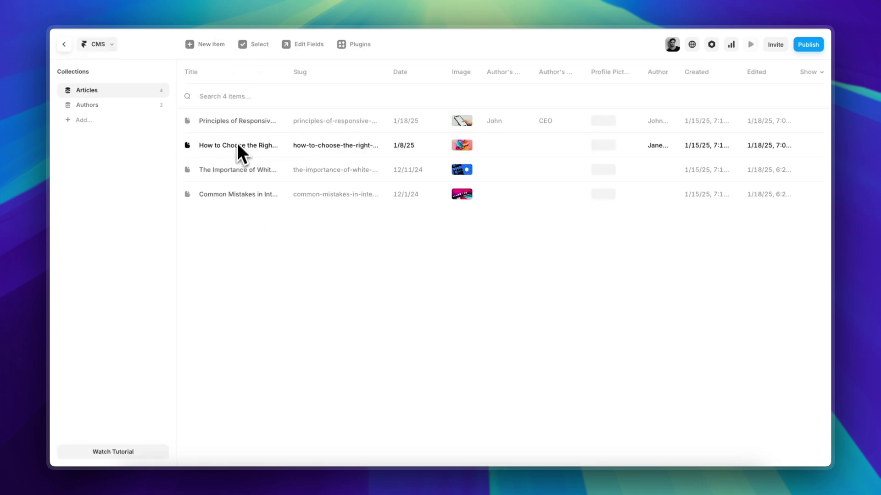
pyautogui.click(313, 123)
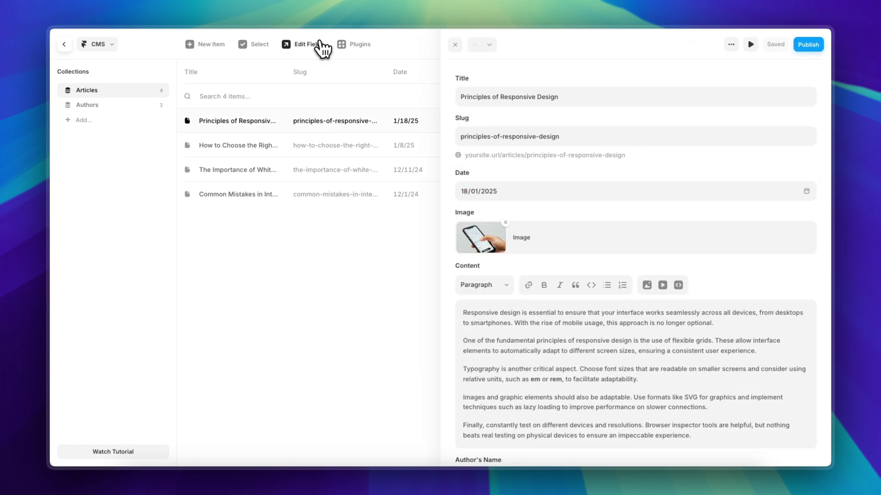
pyautogui.click(321, 44)
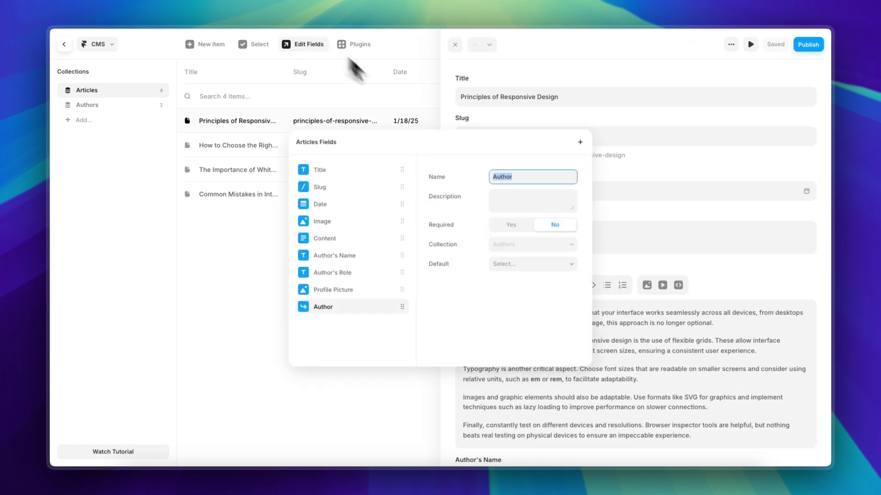
pyautogui.rightClick(333, 261)
pyautogui.click(351, 285)
pyautogui.rightClick(354, 263)
pyautogui.click(356, 287)
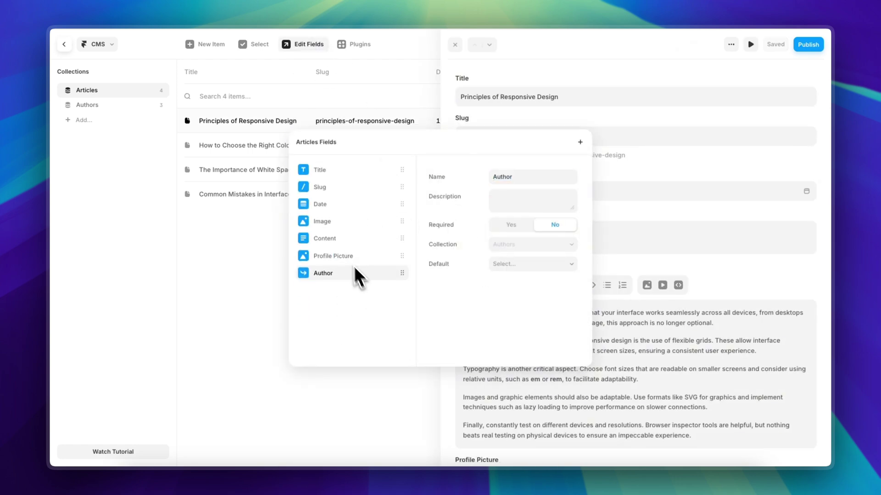
pyautogui.rightClick(354, 262)
pyautogui.click(363, 276)
# Step: Toggle the Author field to Required and back to optional, then return to the canvas
pyautogui.click(513, 224)
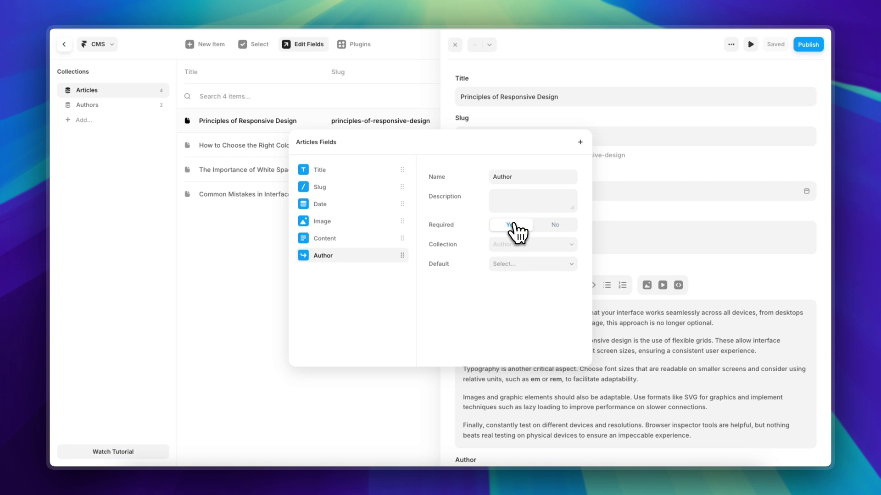
pyautogui.click(568, 227)
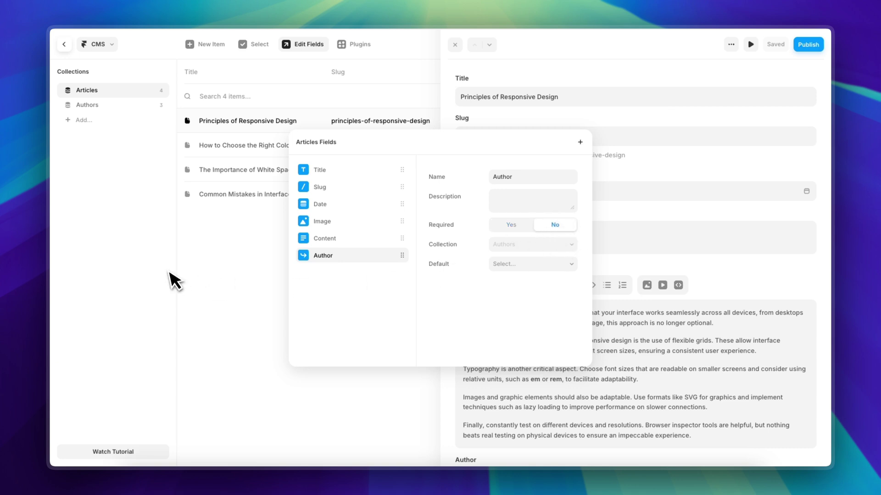
pyautogui.click(227, 253)
pyautogui.click(226, 253)
pyautogui.click(63, 44)
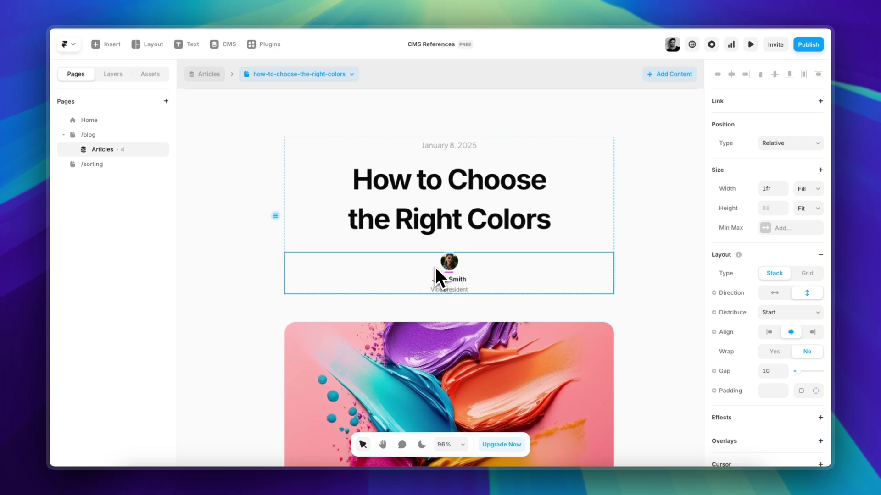
# Step: Bind the author stack's Visible property to the condition Author > Is Set
pyautogui.scroll(3, 439, 268)
pyautogui.scroll(-3, 449, 307)
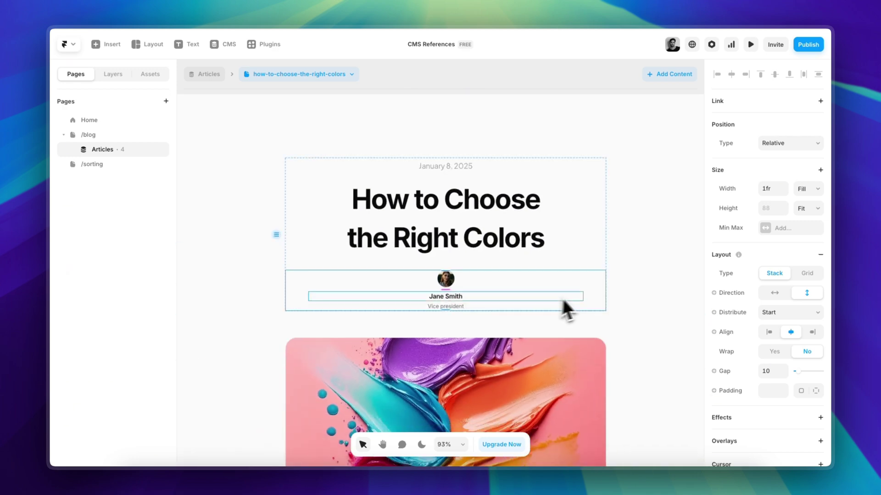
pyautogui.scroll(-6, 743, 241)
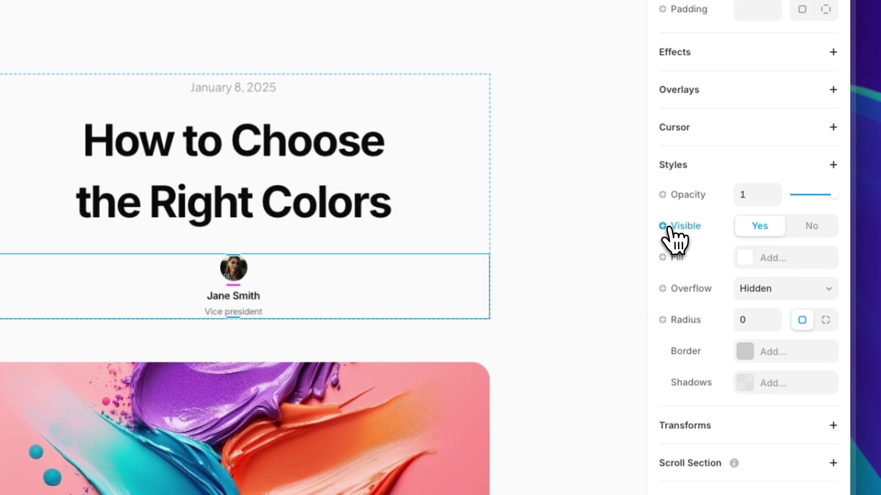
pyautogui.click(715, 253)
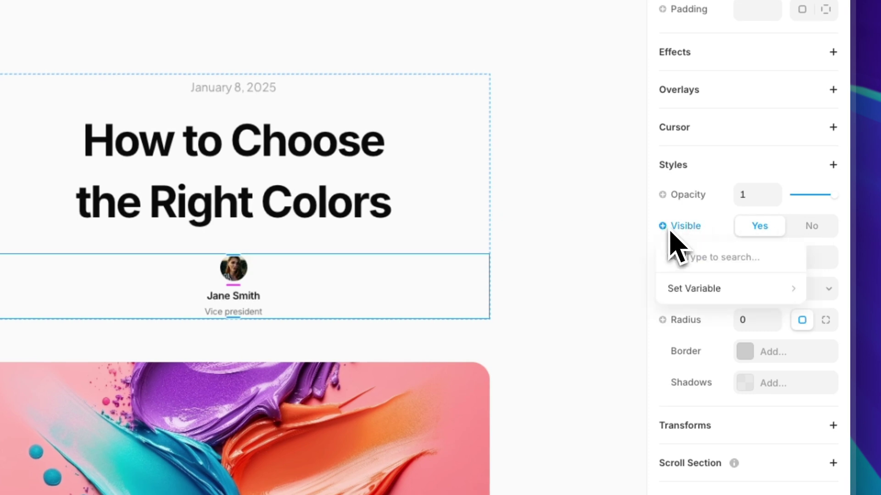
pyautogui.moveTo(684, 295)
pyautogui.moveTo(630, 363)
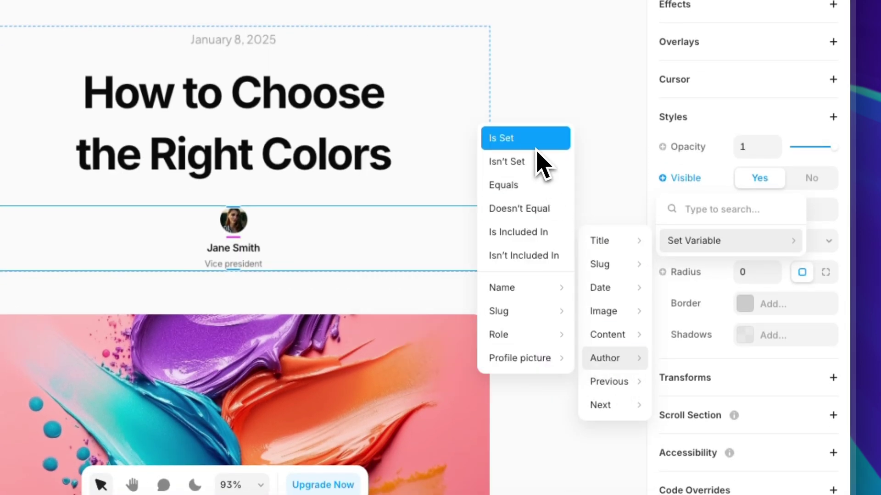
pyautogui.click(542, 166)
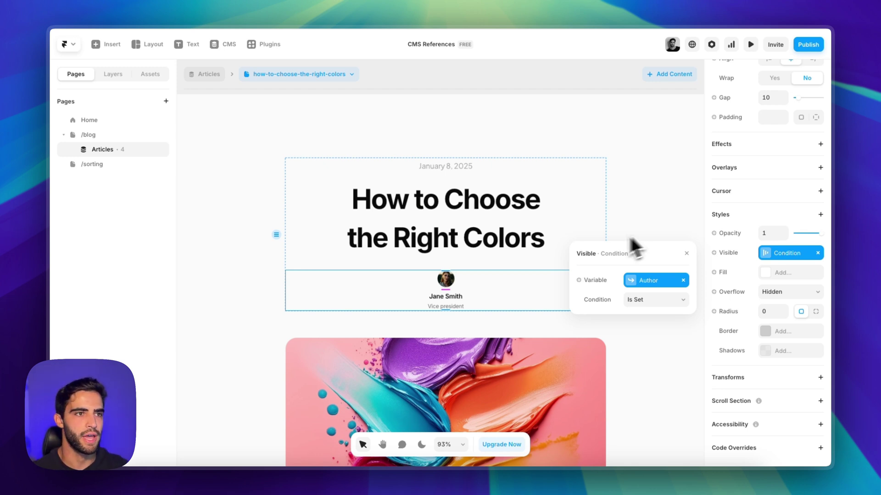
# Step: Switch the template preview to the the-importance-of-white-space article
pyautogui.click(222, 241)
pyautogui.scroll(-5, 235, 235)
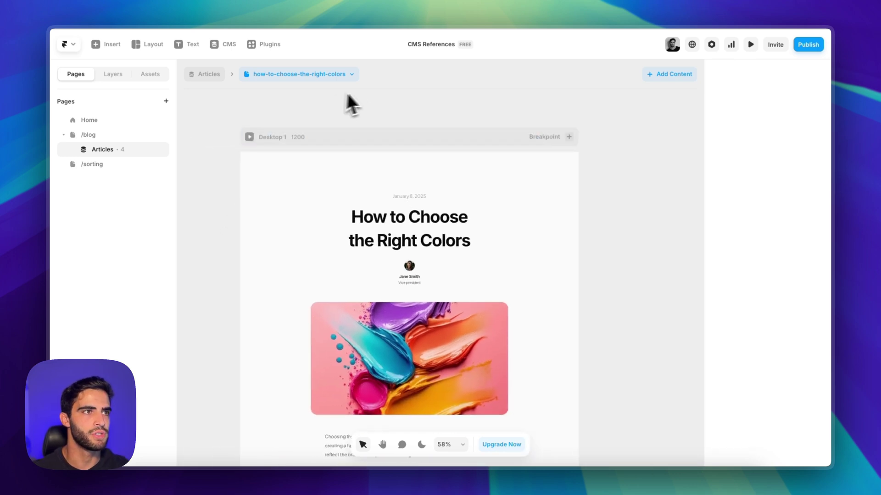
pyautogui.click(346, 74)
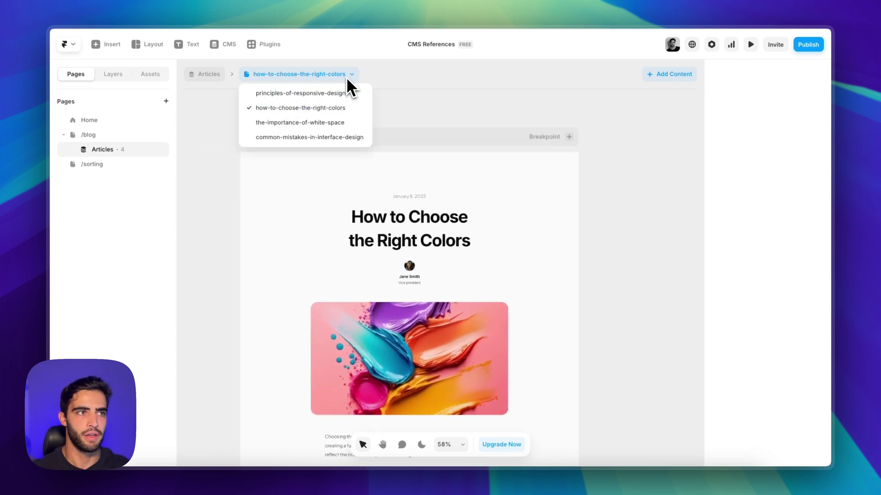
pyautogui.click(337, 124)
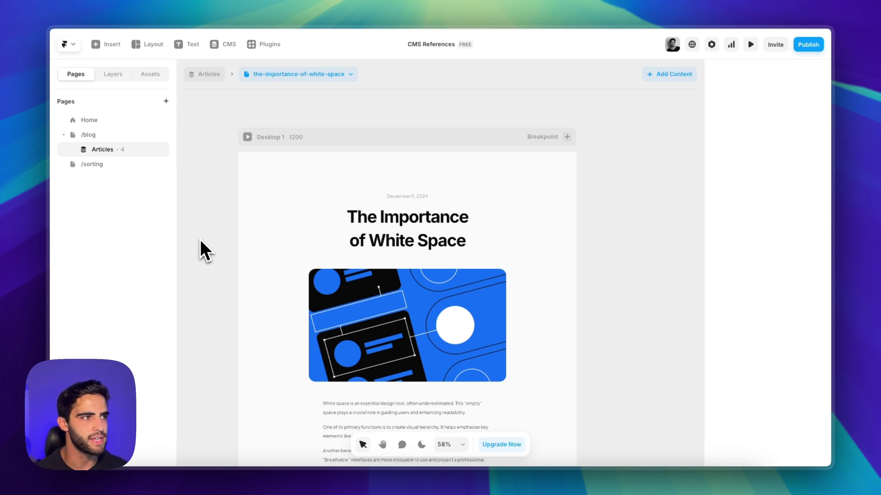
# Step: On the /sorting page, convert the blog list container into a component named Blog
pyautogui.click(102, 164)
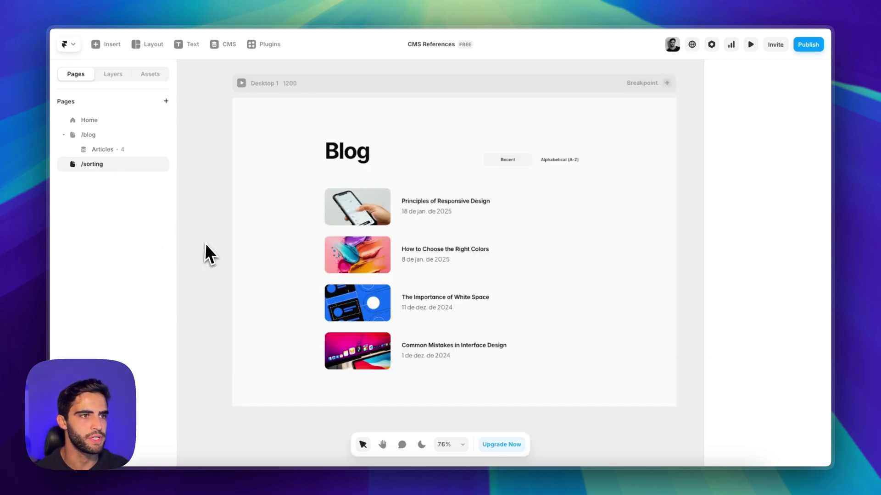
pyautogui.scroll(-3, 281, 329)
pyautogui.scroll(2, 289, 329)
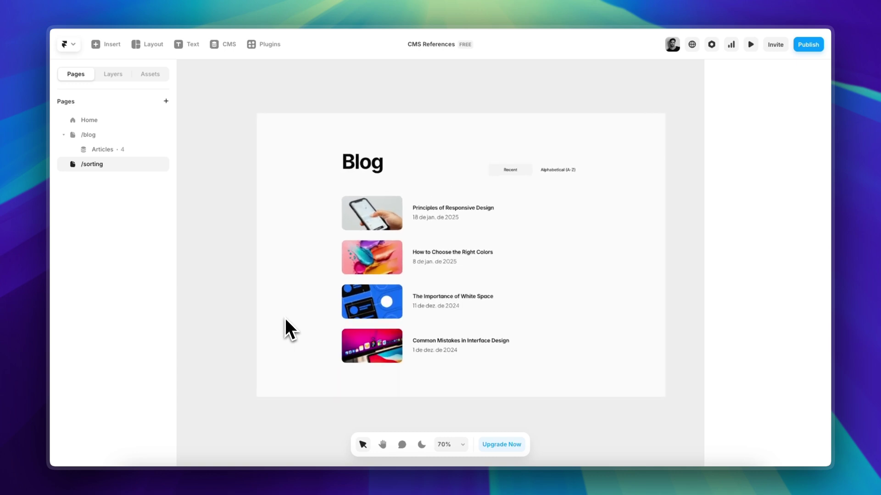
pyautogui.hscroll(2, 339, 329)
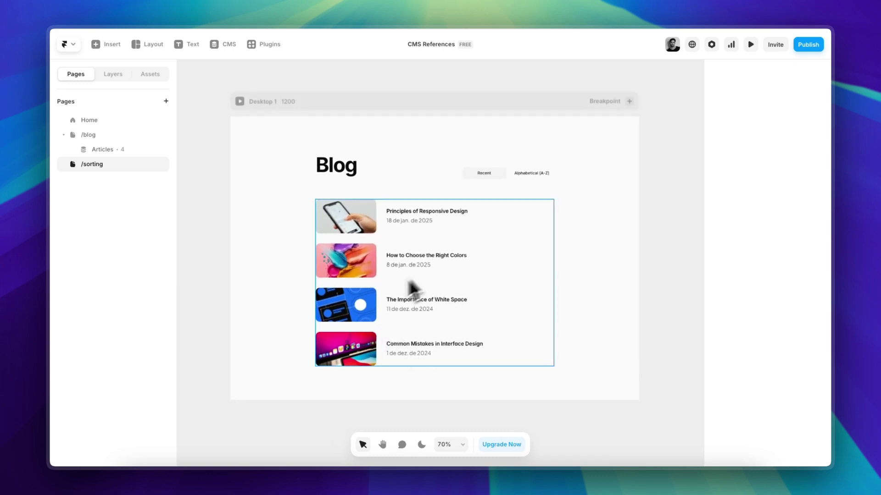
pyautogui.scroll(1, 399, 301)
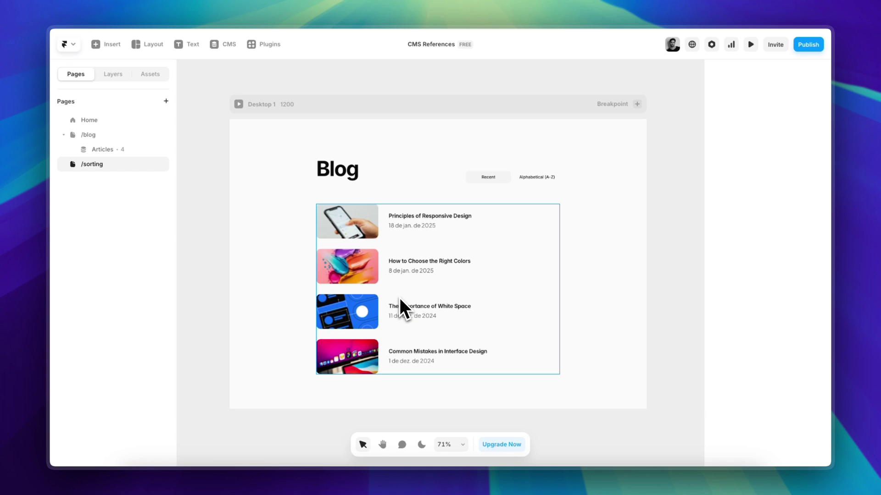
pyautogui.rightClick(403, 200)
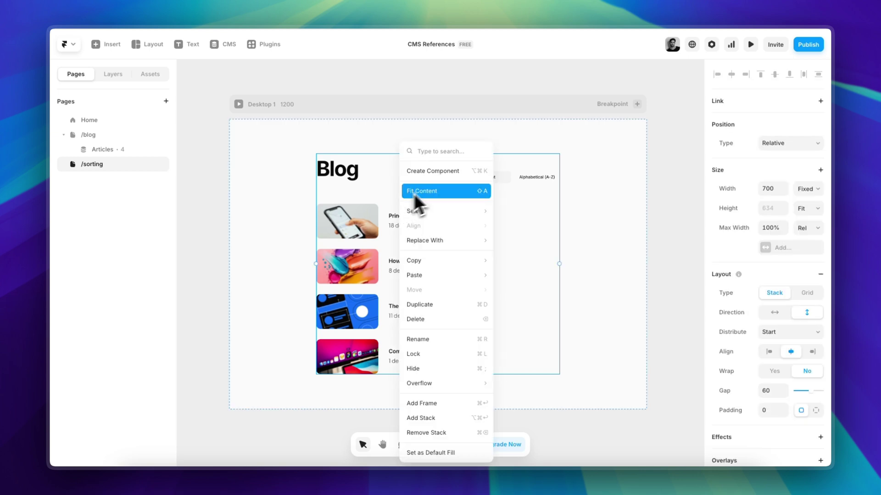
pyautogui.click(440, 172)
pyautogui.click(478, 282)
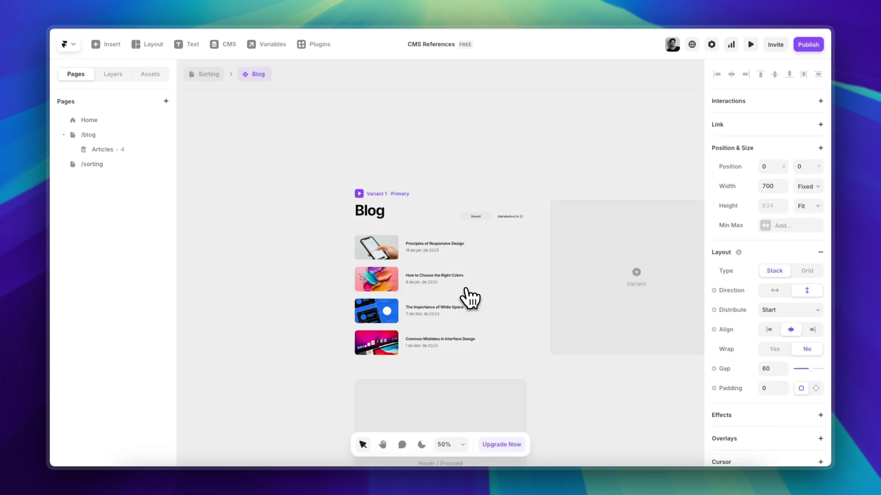
# Step: Rename the Blog component's first variant to 'Recent'
pyautogui.click(112, 74)
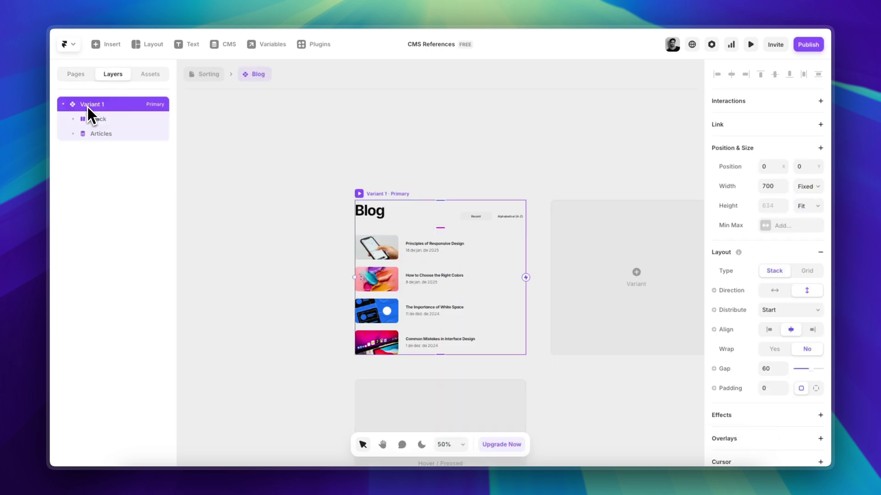
pyautogui.doubleClick(87, 104)
pyautogui.write('Recent')
pyautogui.press('Return')
# Step: Add a second Blog variant at X 910 and name it 'Alphabetical'
pyautogui.click(321, 316)
pyautogui.hscroll(5, 321, 315)
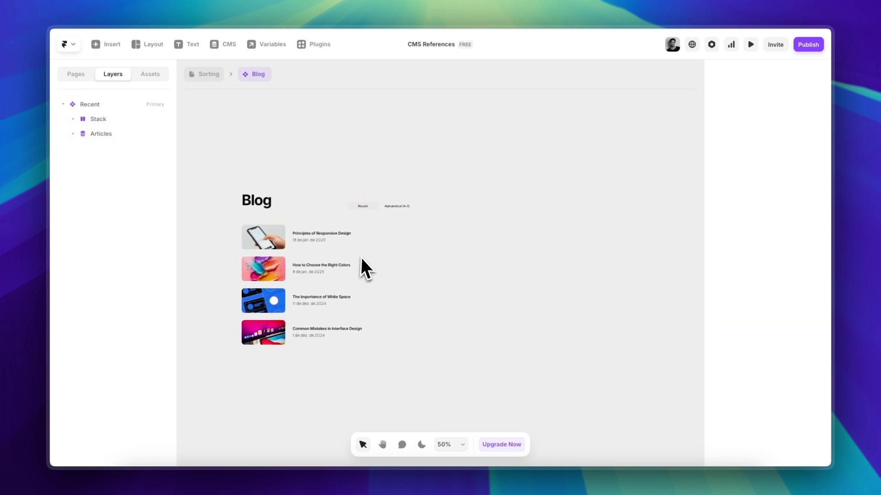
pyautogui.click(275, 195)
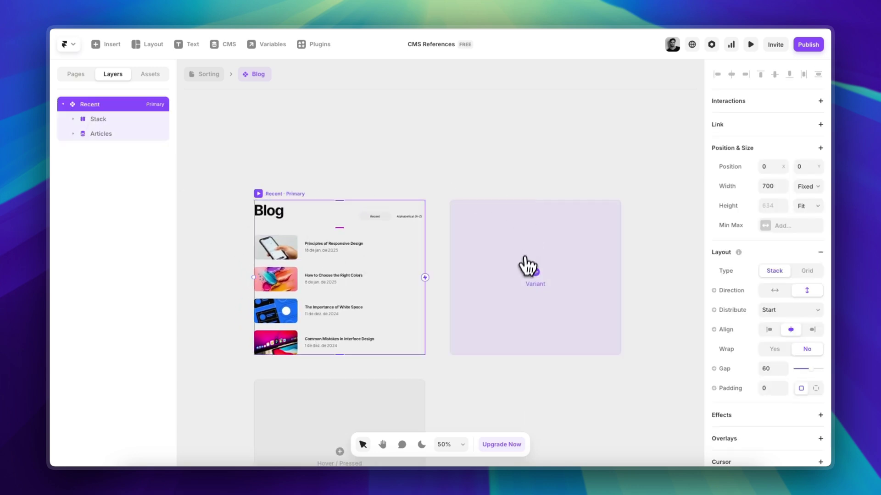
pyautogui.click(527, 266)
pyautogui.moveTo(375, 194); pyautogui.dragTo(402, 194)
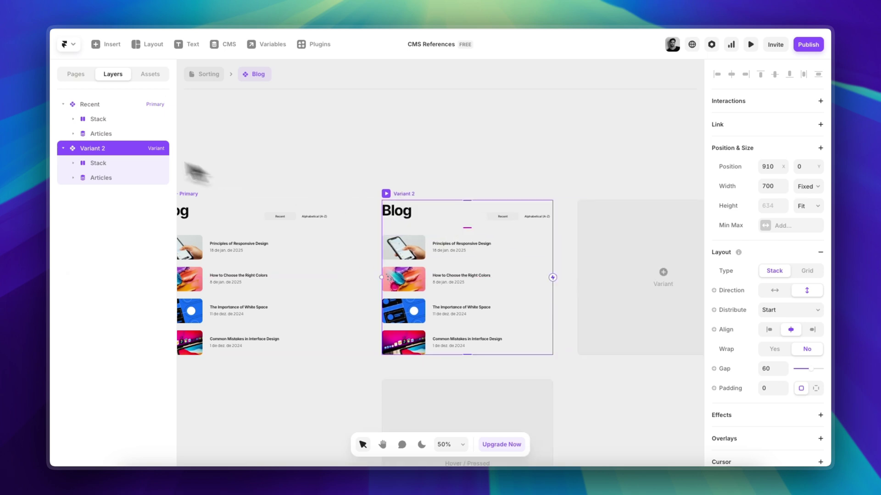
pyautogui.doubleClick(106, 153)
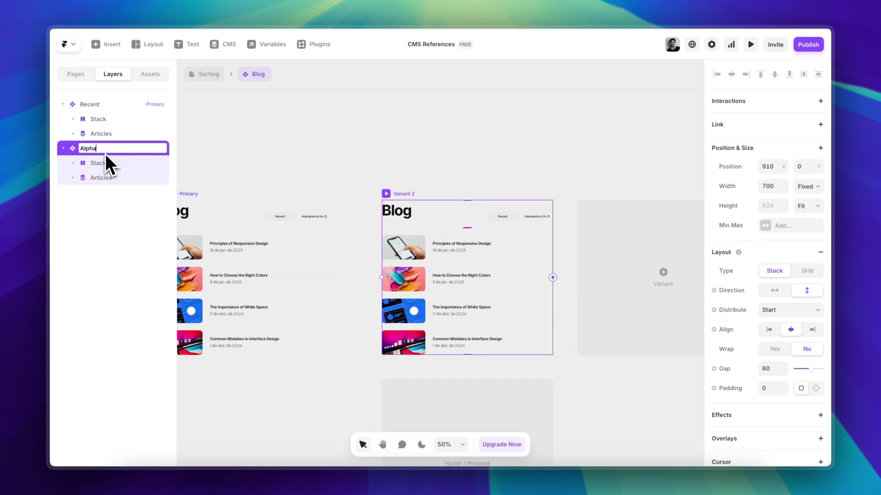
pyautogui.write('Alphabetical')
pyautogui.press('Return')
# Step: In the Alphabetical variant, set the Recent link to Deactivated and Alphabetical (A-Z) to Activated
pyautogui.scroll(5, 325, 142)
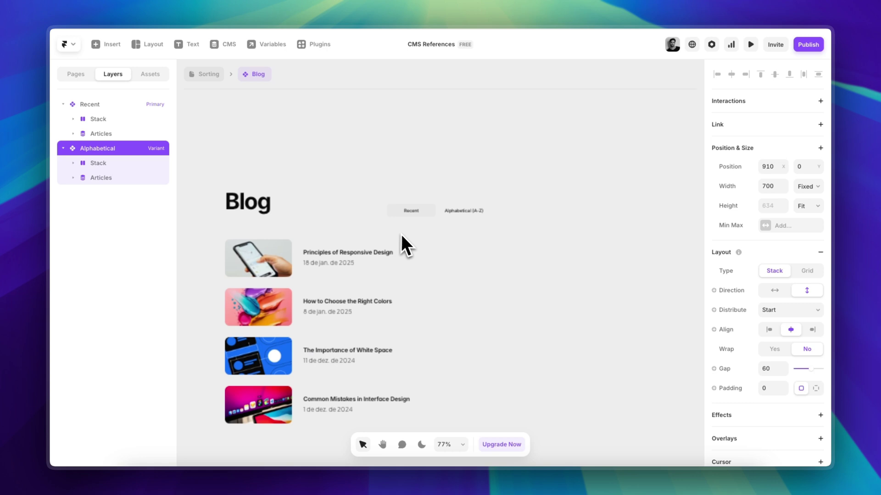
pyautogui.click(434, 216)
pyautogui.hotkey('shift', '0')
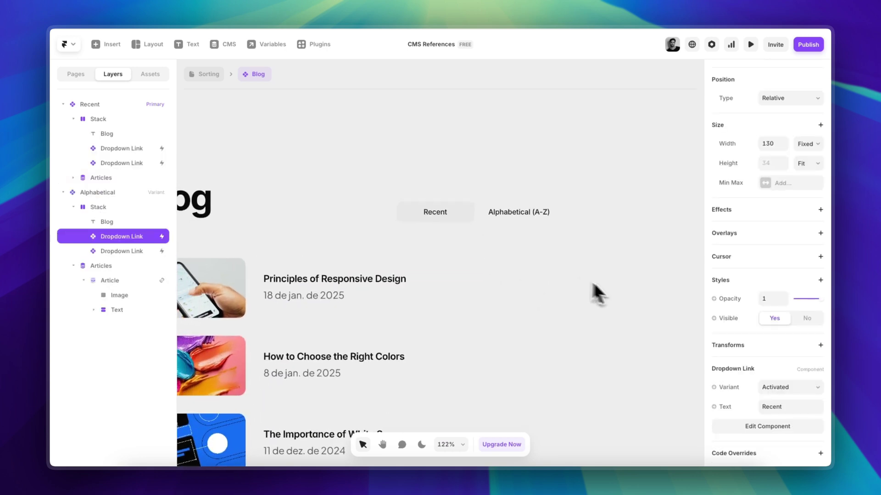
pyautogui.click(788, 387)
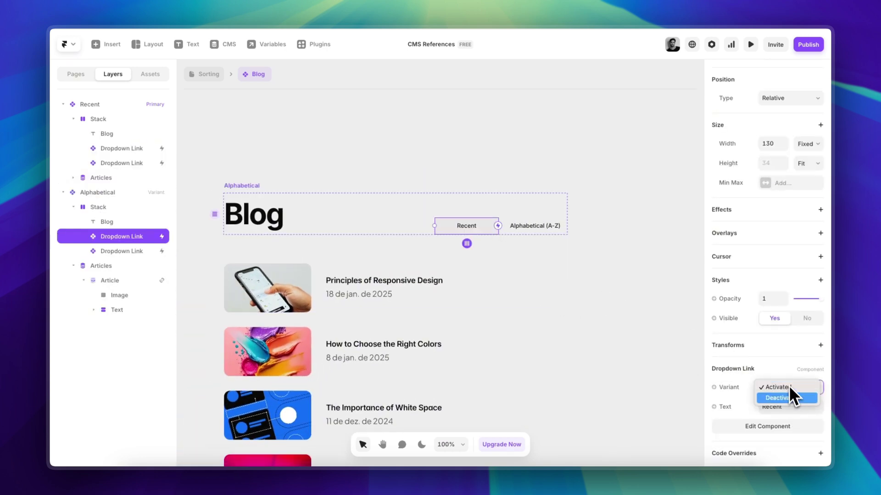
pyautogui.click(791, 398)
pyautogui.scroll(3, 610, 293)
pyautogui.click(532, 211)
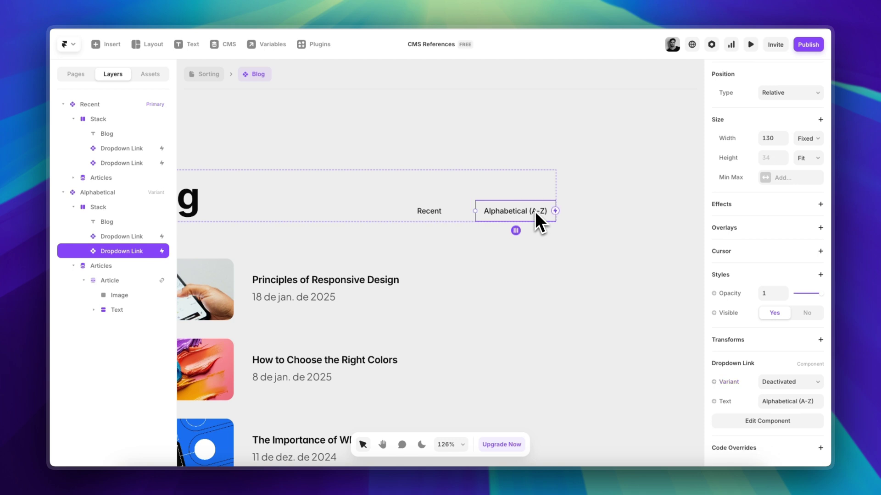
pyautogui.click(803, 383)
pyautogui.click(799, 370)
pyautogui.scroll(-5, 670, 296)
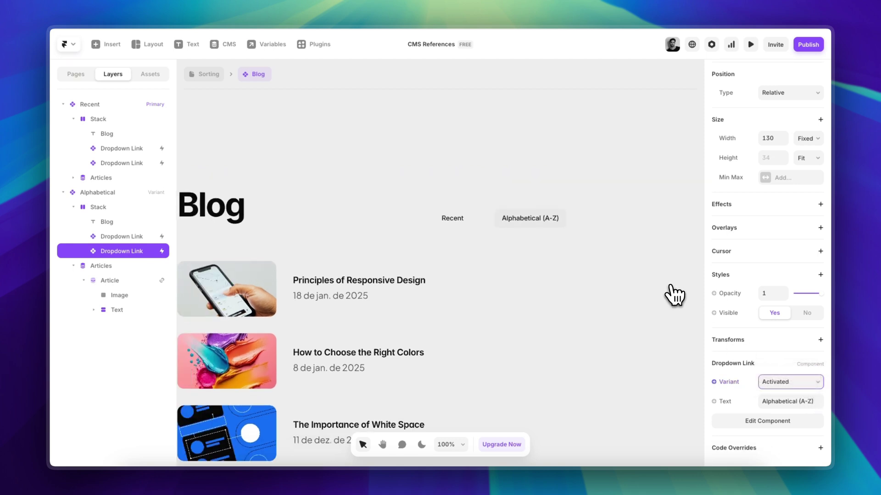
pyautogui.doubleClick(579, 242)
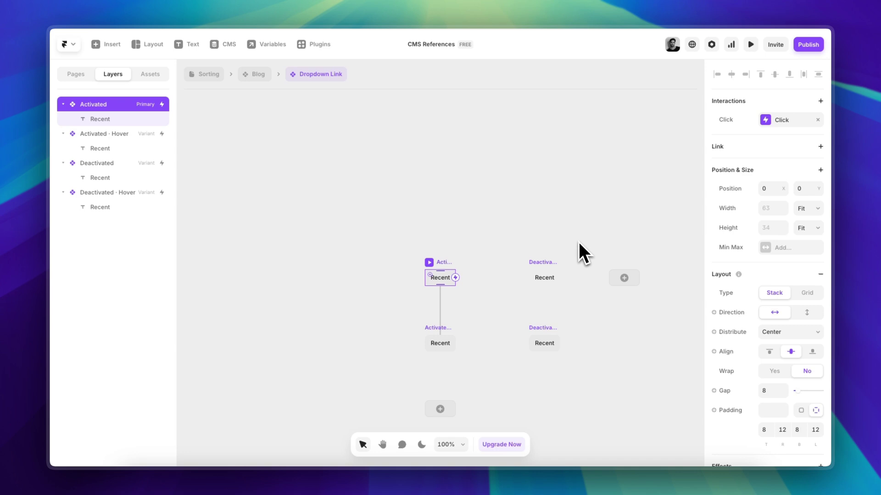
pyautogui.click(259, 75)
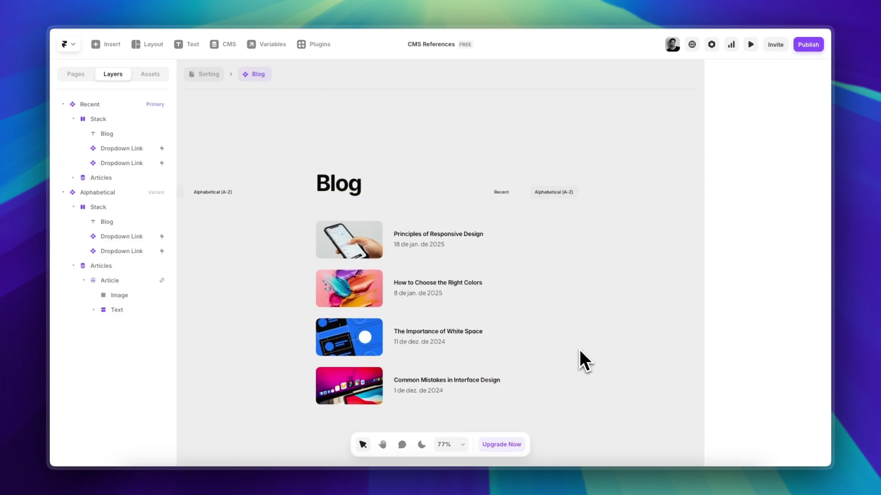
# Step: Add a sort rule to the Alphabetical variant's Articles list: Field Title, Order A → Z
pyautogui.click(487, 250)
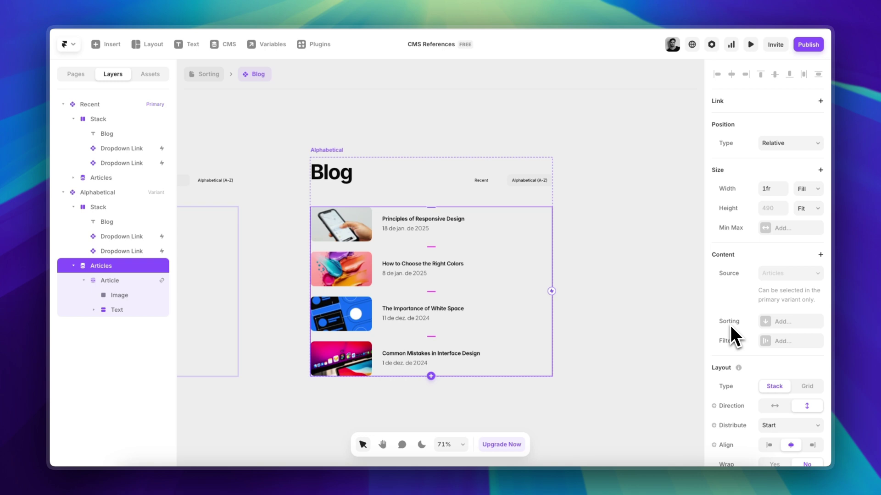
pyautogui.click(776, 322)
pyautogui.moveTo(633, 319); pyautogui.dragTo(624, 214)
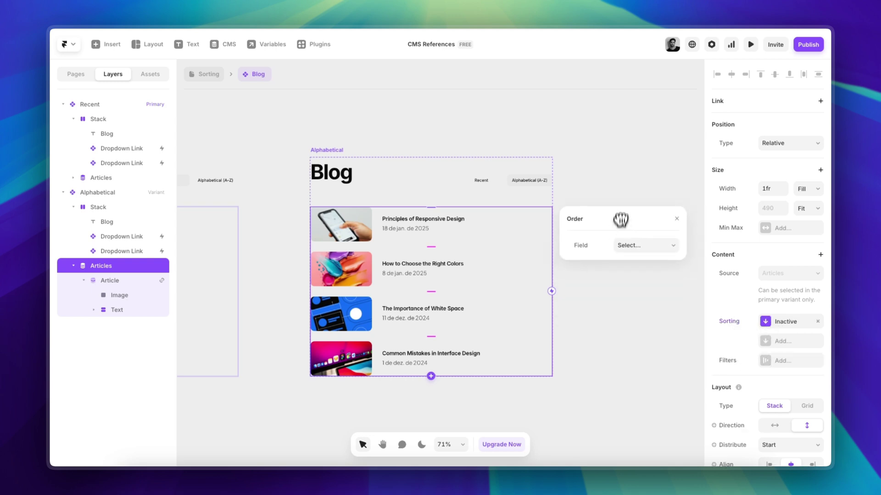
pyautogui.click(640, 244)
pyautogui.click(634, 261)
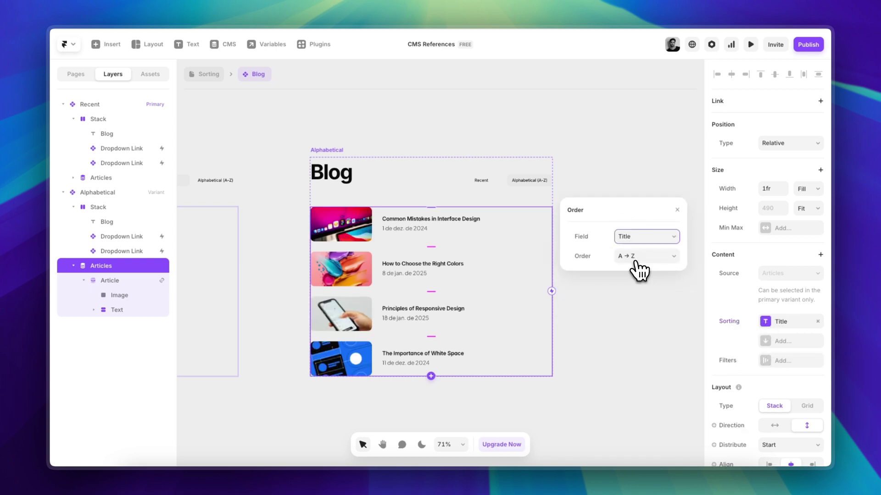
pyautogui.click(634, 260)
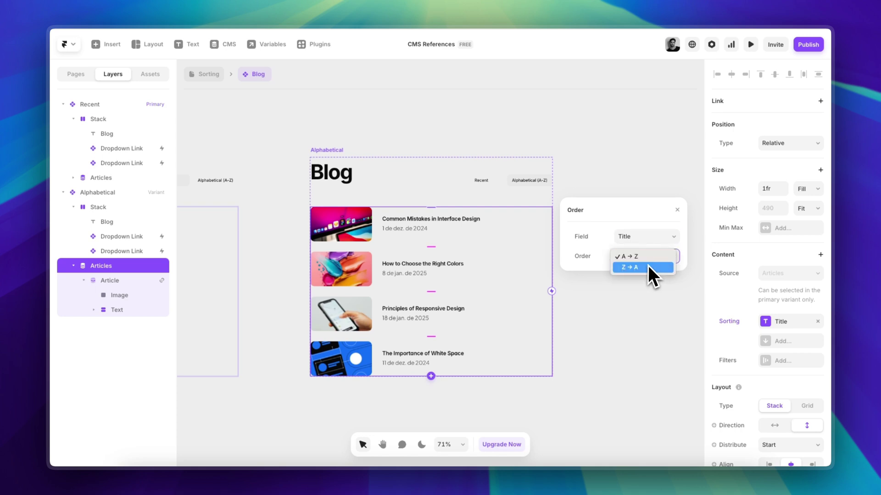
pyautogui.click(637, 259)
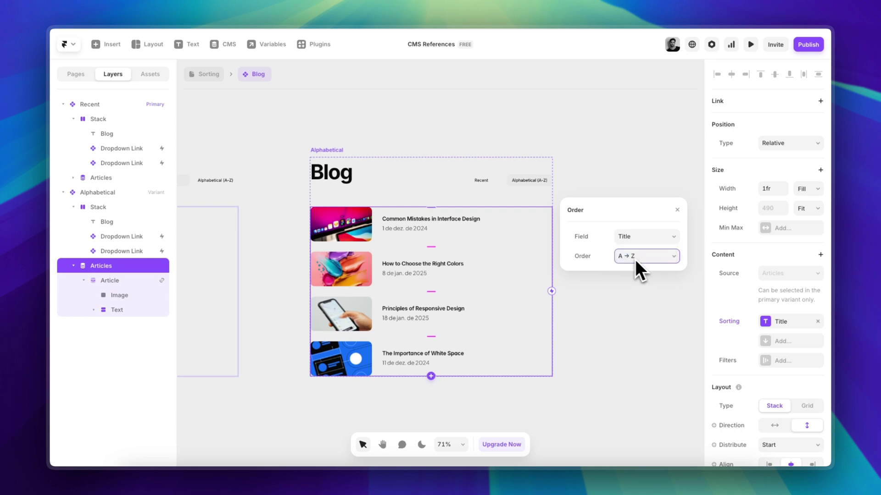
pyautogui.click(621, 164)
pyautogui.hotkey('shift', '1')
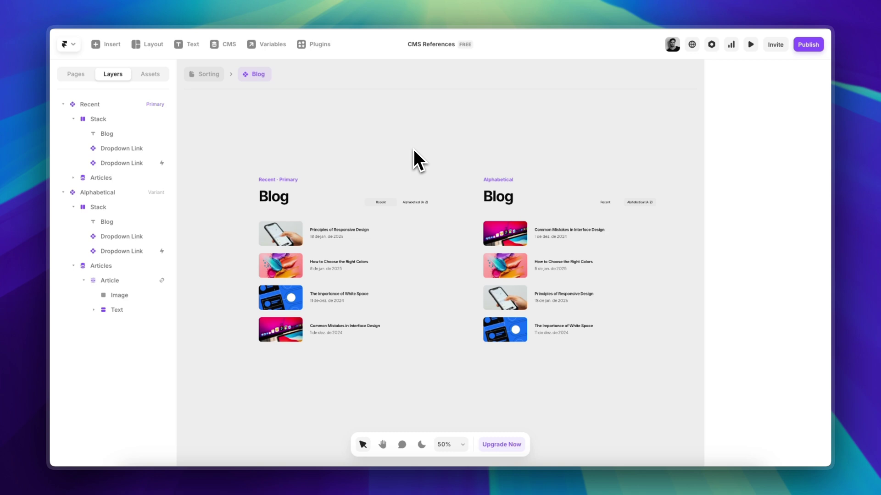
pyautogui.scroll(2, 414, 150)
# Step: Link a click on the Recent link to the Recent variant
pyautogui.click(422, 215)
pyautogui.scroll(3, 425, 217)
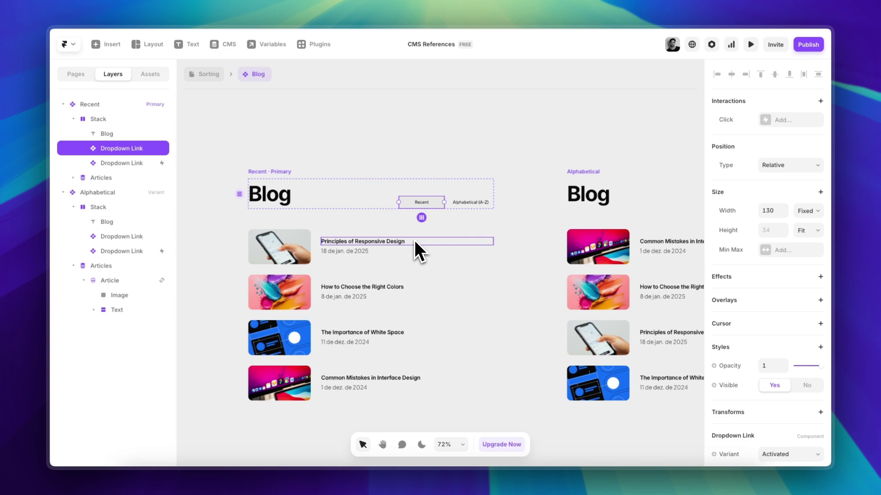
pyautogui.scroll(-1, 414, 240)
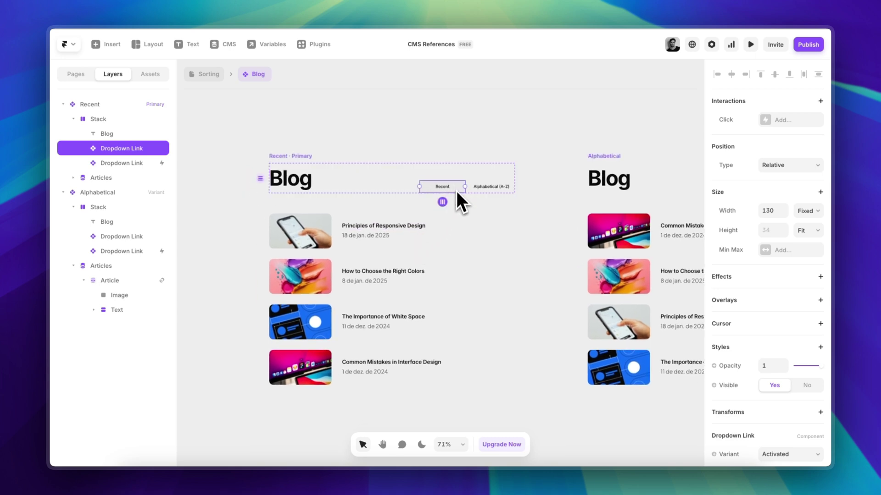
pyautogui.press('l')
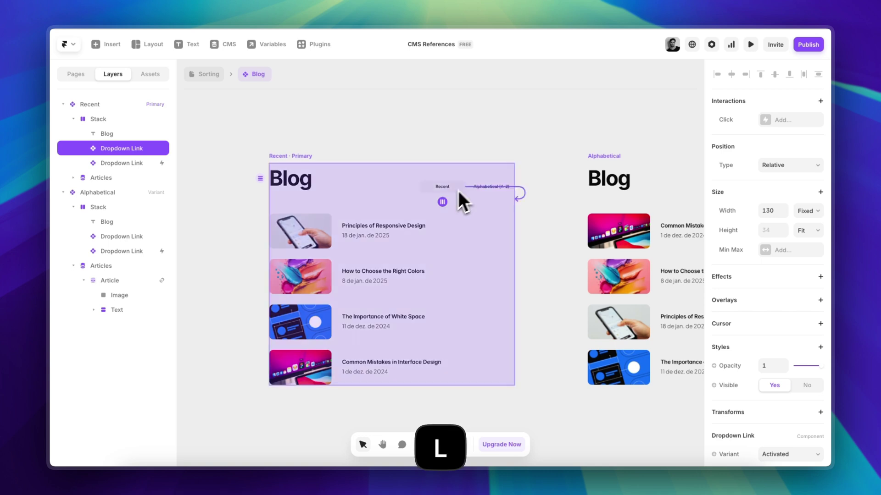
pyautogui.moveTo(458, 191); pyautogui.dragTo(294, 189)
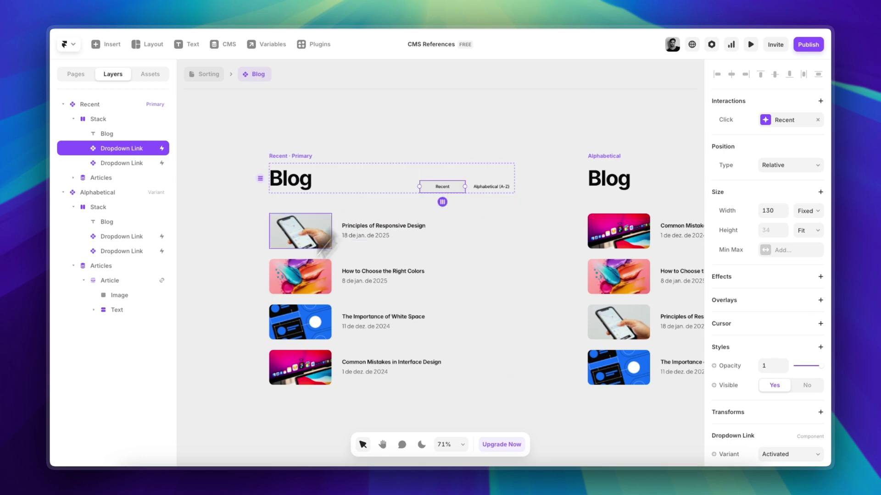
# Step: Link a click on the Alphabetical (A-Z) link to the Alphabetical variant
pyautogui.scroll(-3, 343, 134)
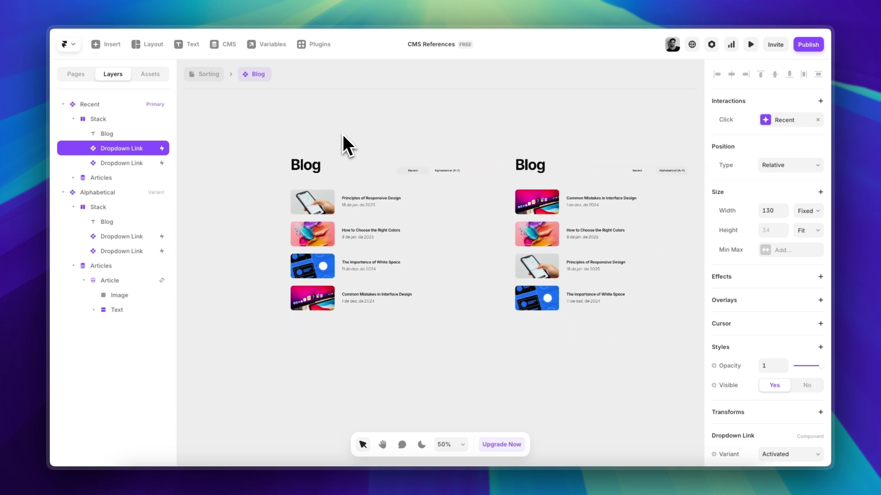
pyautogui.scroll(2, 343, 134)
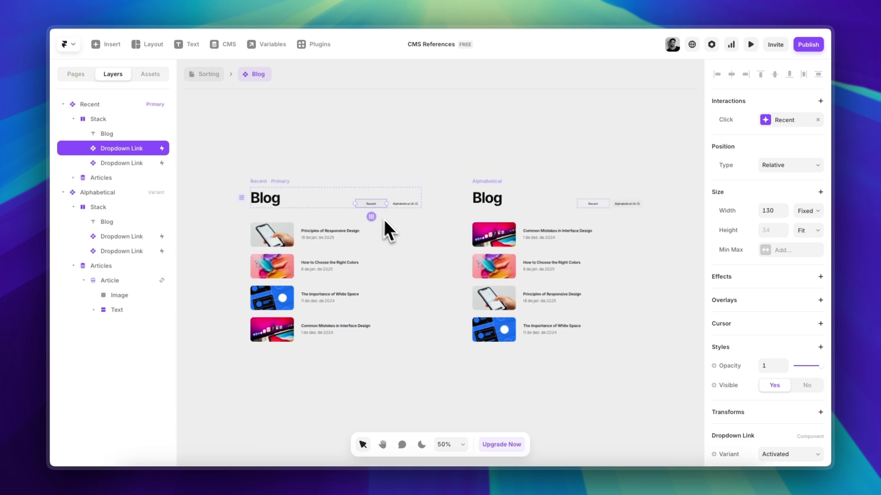
pyautogui.scroll(3, 408, 243)
pyautogui.click(351, 225)
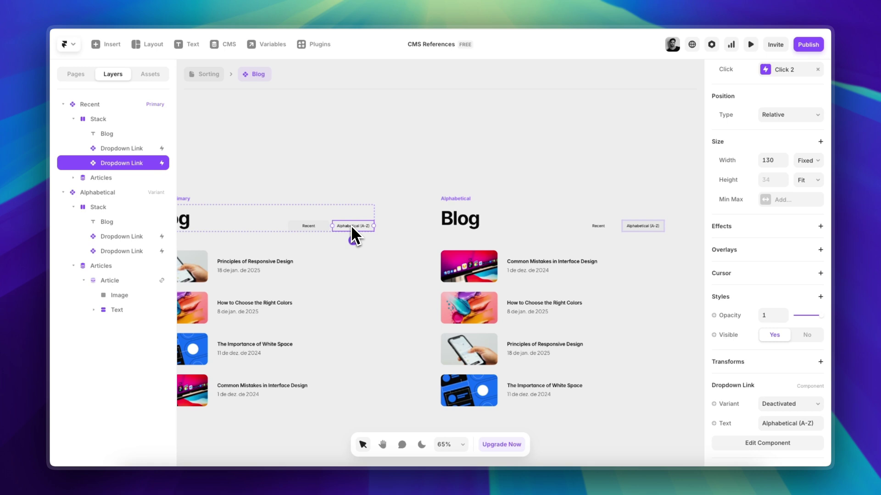
pyautogui.moveTo(351, 227); pyautogui.dragTo(507, 258)
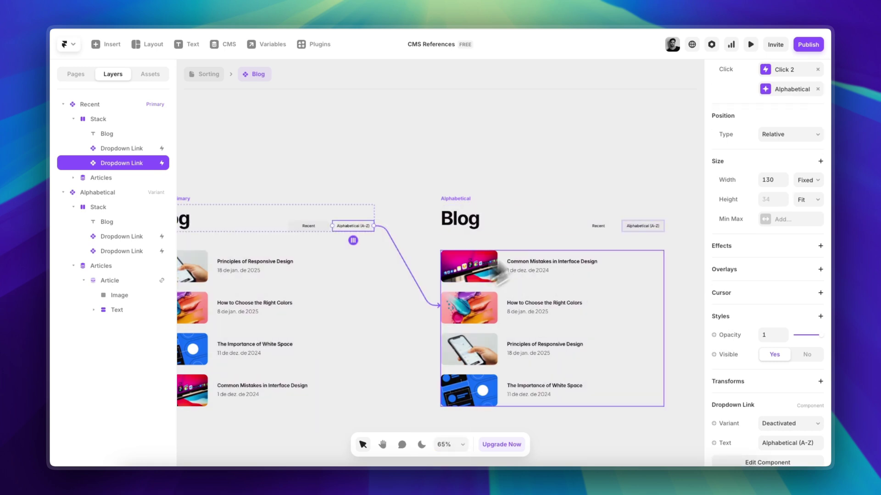
pyautogui.scroll(-2, 512, 173)
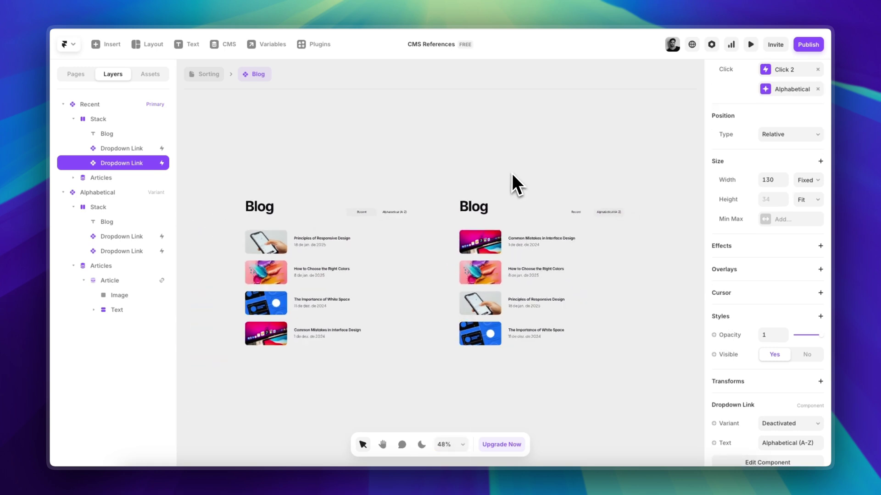
# Step: Preview the /sorting page, toggling the blog list between Alphabetical (A-Z) and Recent, then exit preview
pyautogui.click(207, 75)
pyautogui.press('super+p')
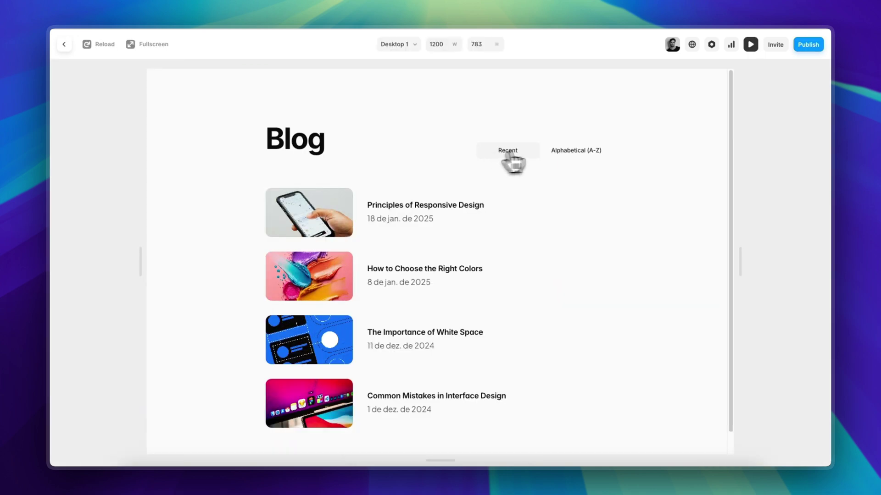
pyautogui.click(575, 153)
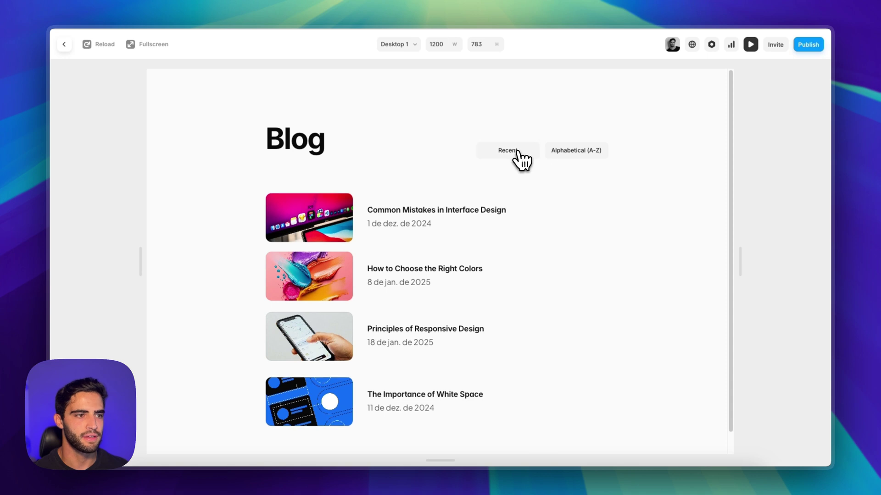
pyautogui.click(571, 154)
pyautogui.click(505, 152)
pyautogui.click(567, 151)
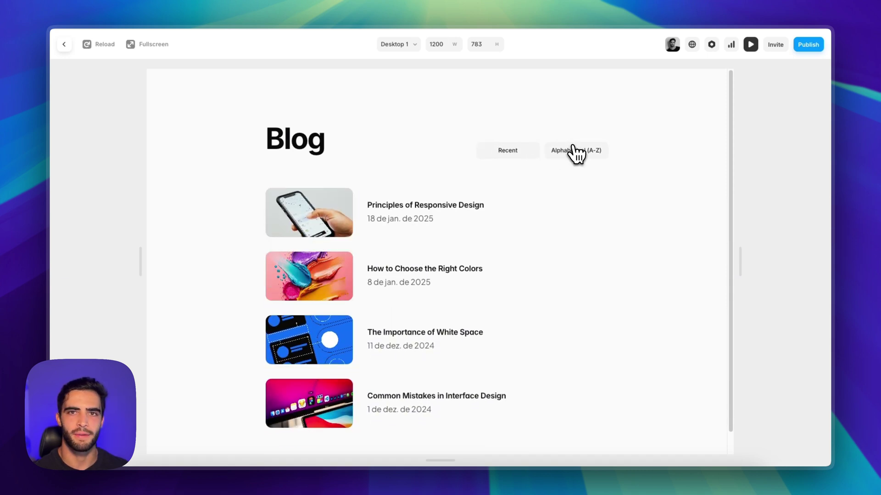
pyautogui.click(527, 152)
pyautogui.click(573, 153)
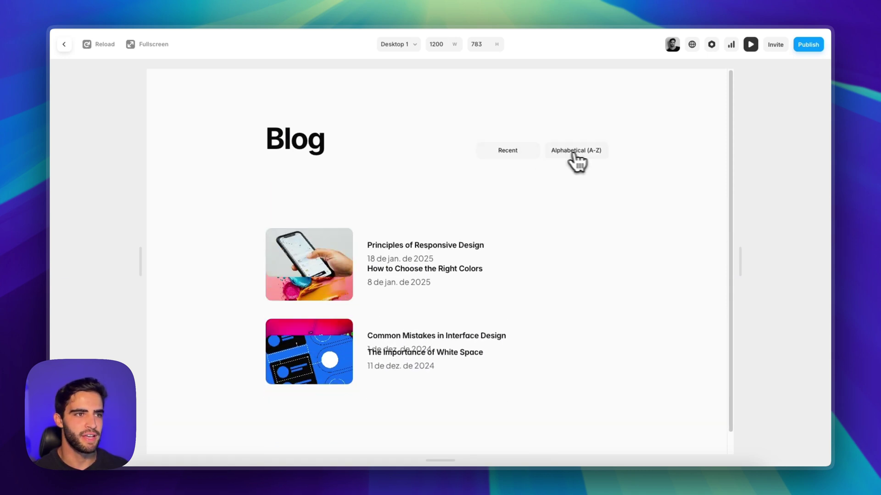
pyautogui.click(528, 152)
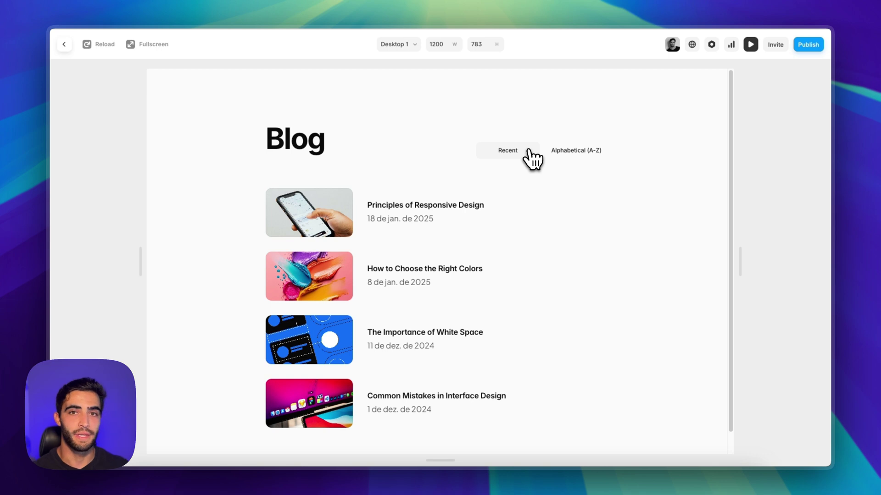
pyautogui.click(64, 45)
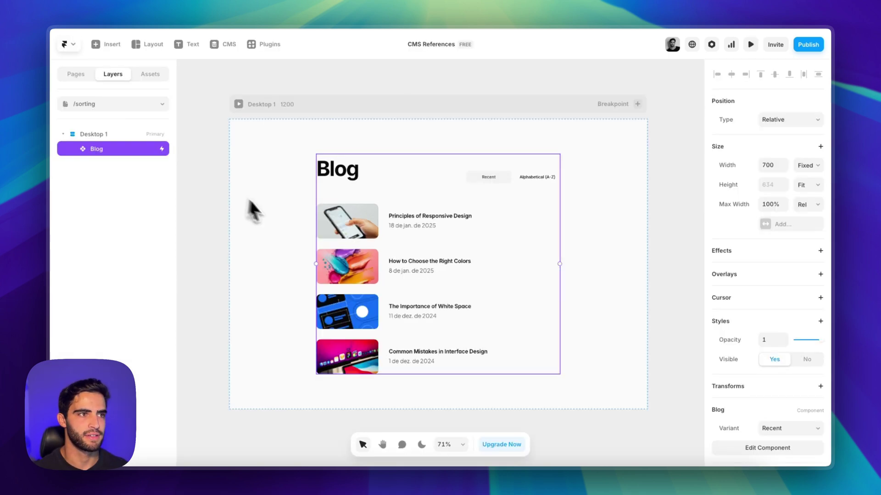